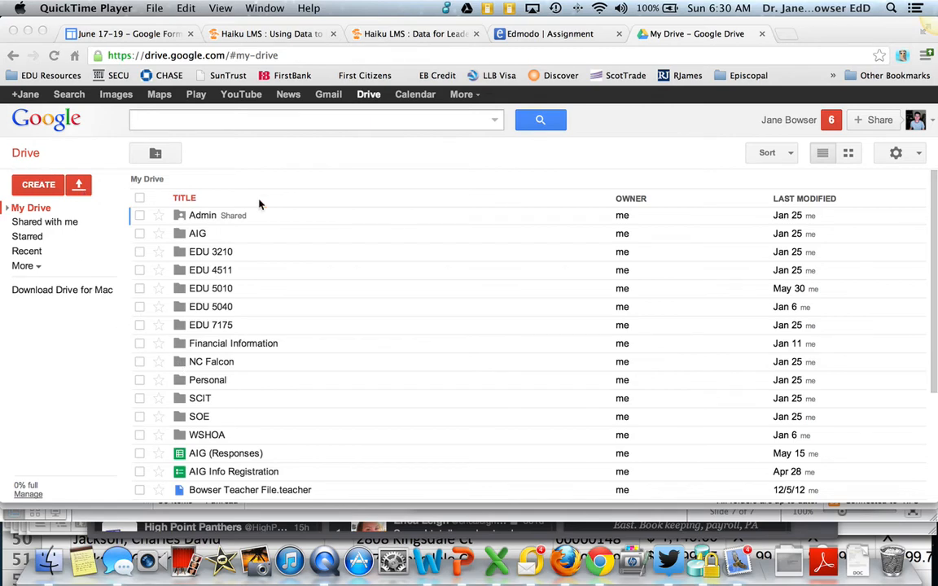
- Create a new form in Drive and title it "Survey 1"
click(38, 186)
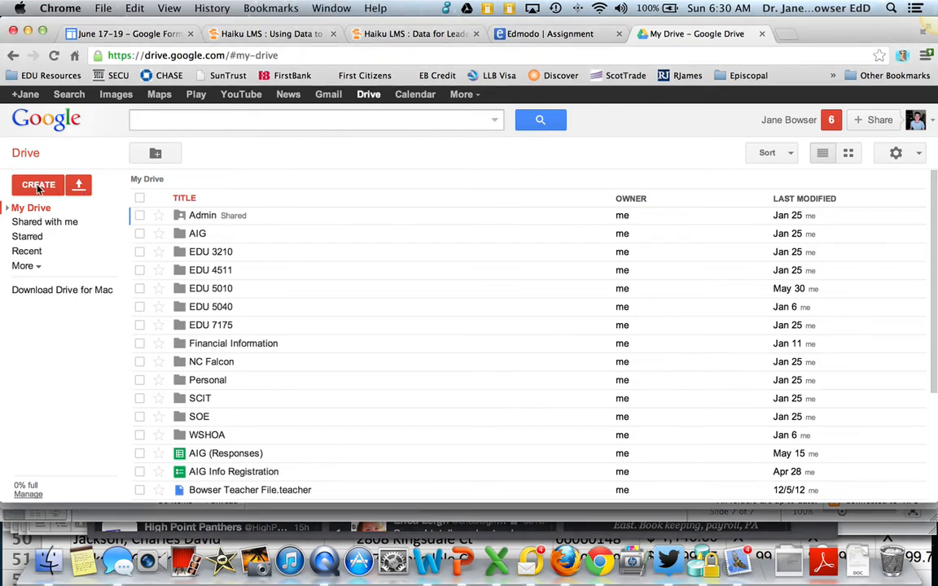
click(38, 186)
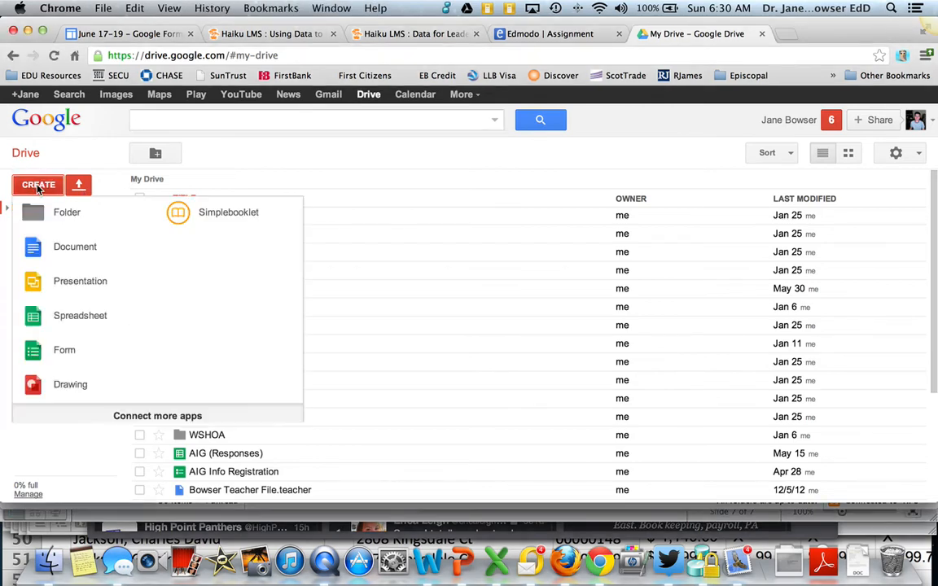
click(74, 349)
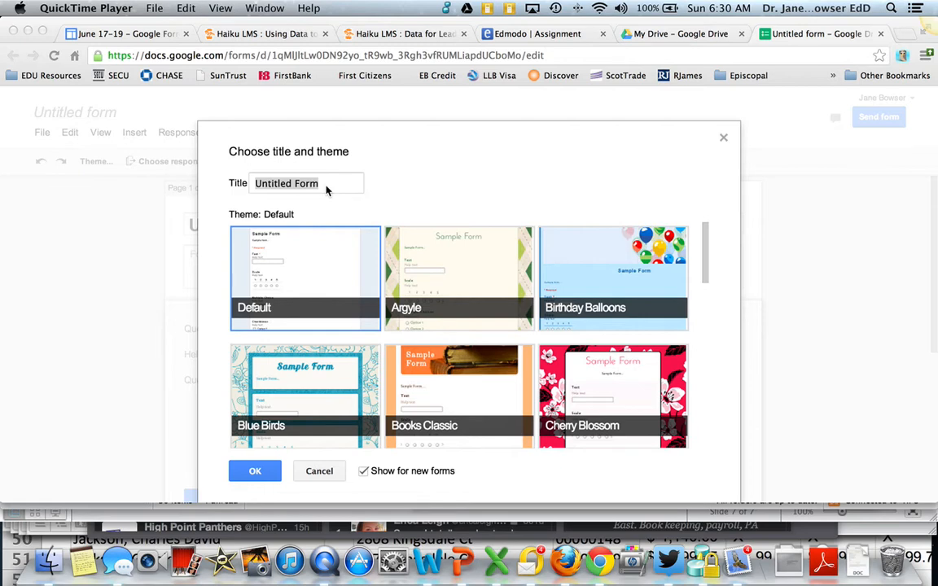
click(325, 188)
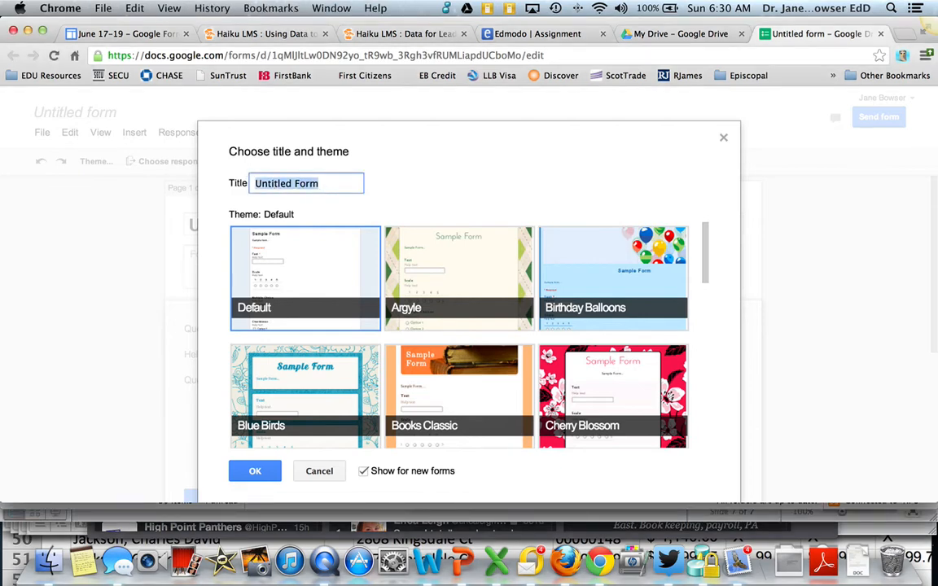
text(Survey)
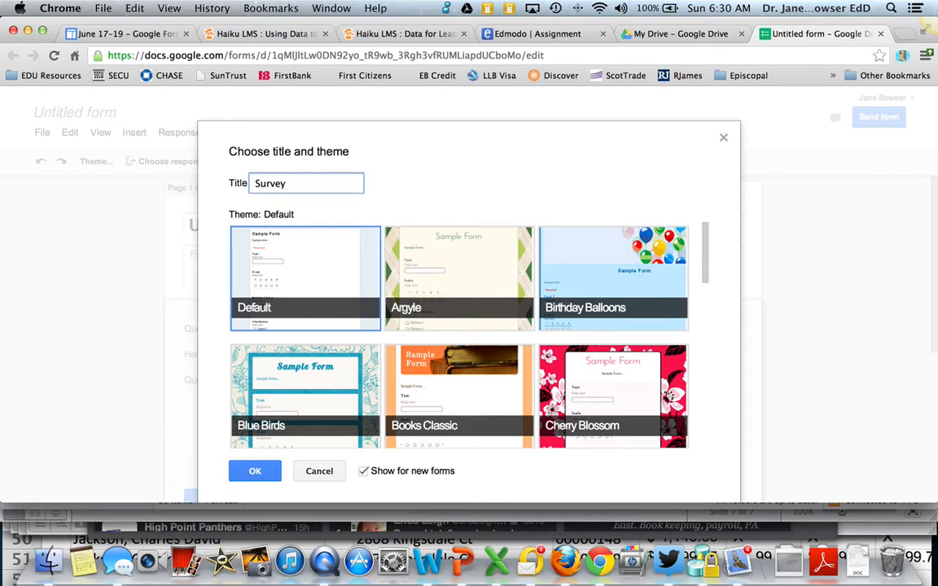
text( 1)
- Apply the White Poppies theme to the new form and confirm the title and theme choices
scroll(442, 307, down, 1)
scroll(442, 307, down, 4)
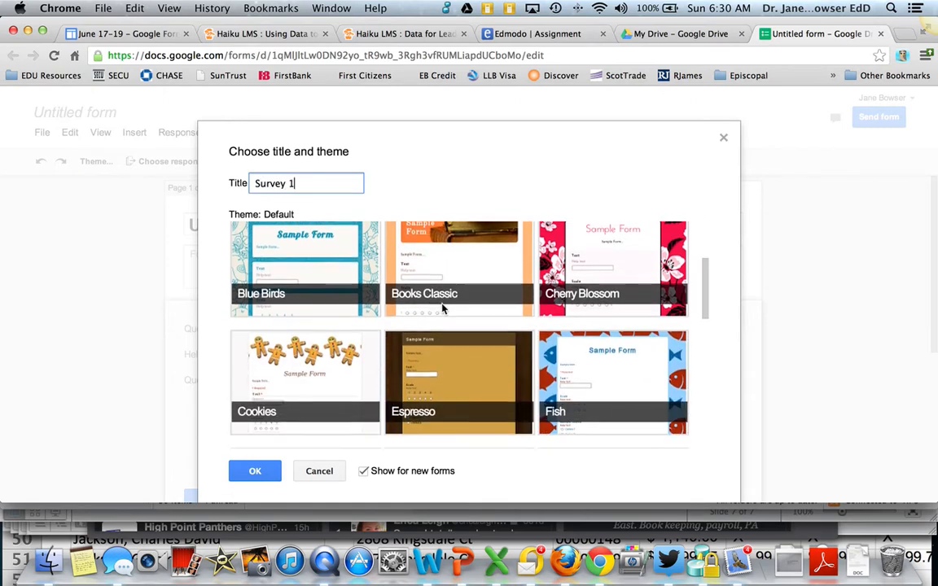
scroll(442, 308, down, 2)
scroll(442, 309, down, 3)
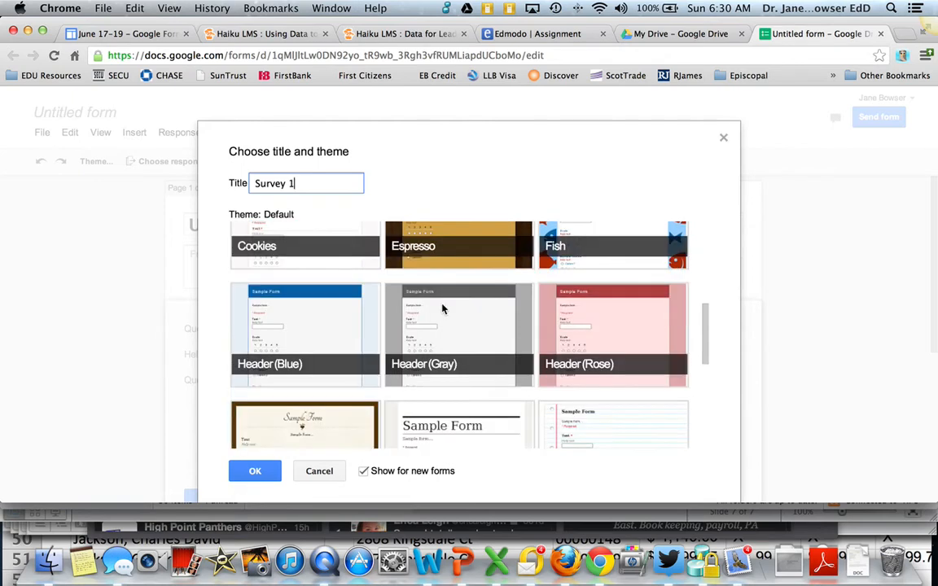
scroll(442, 308, down, 2)
scroll(442, 308, down, 3)
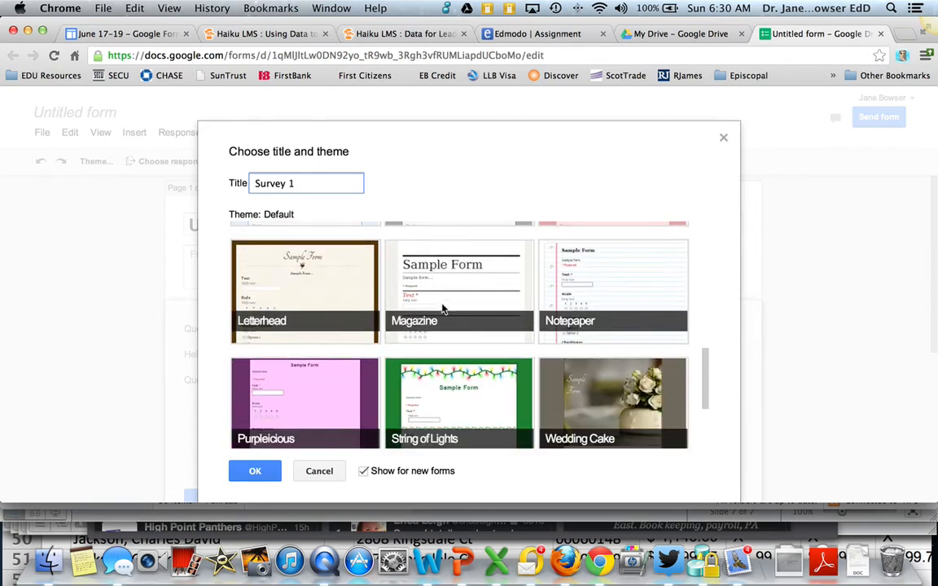
scroll(442, 308, down, 1)
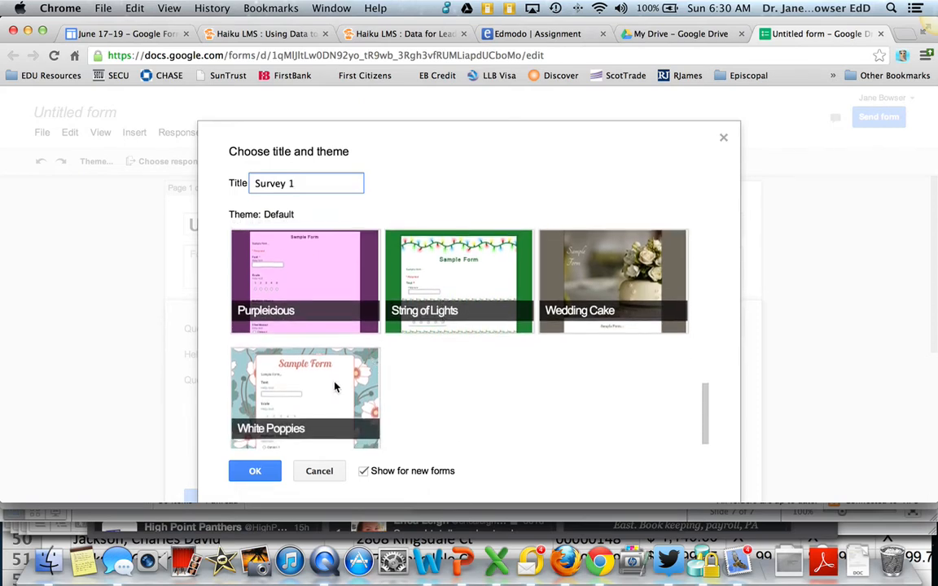
click(284, 350)
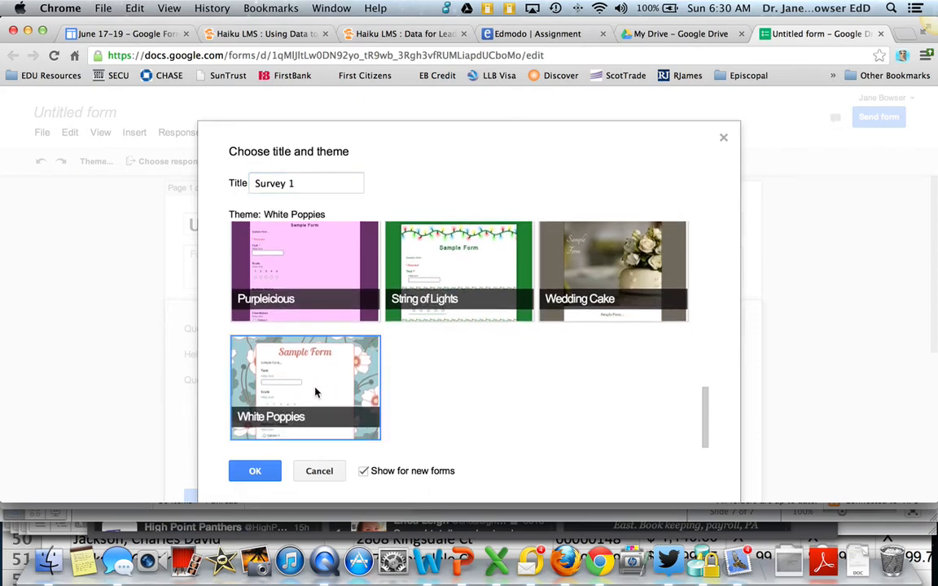
click(255, 472)
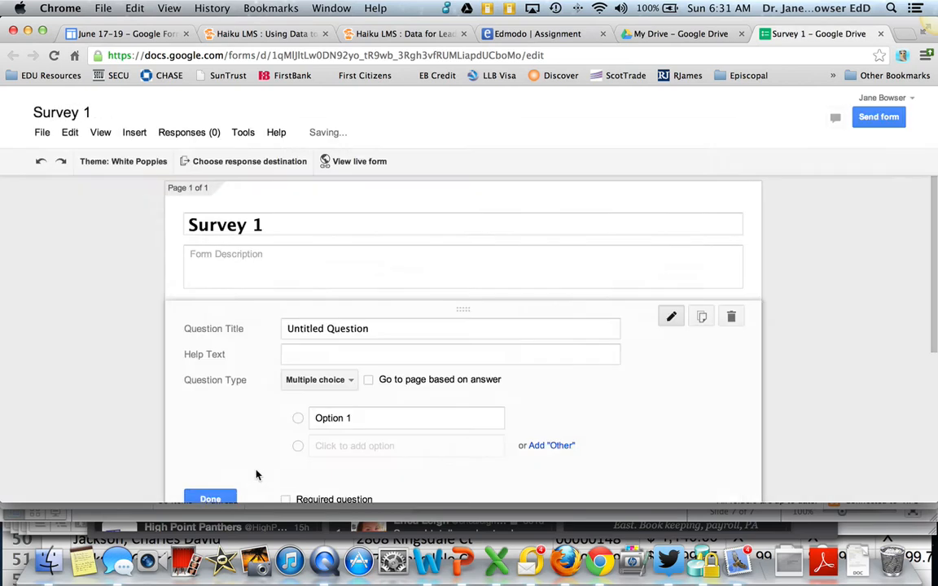
- Enter the form description "This survey will demonstrate how to use Google Forms."
click(286, 254)
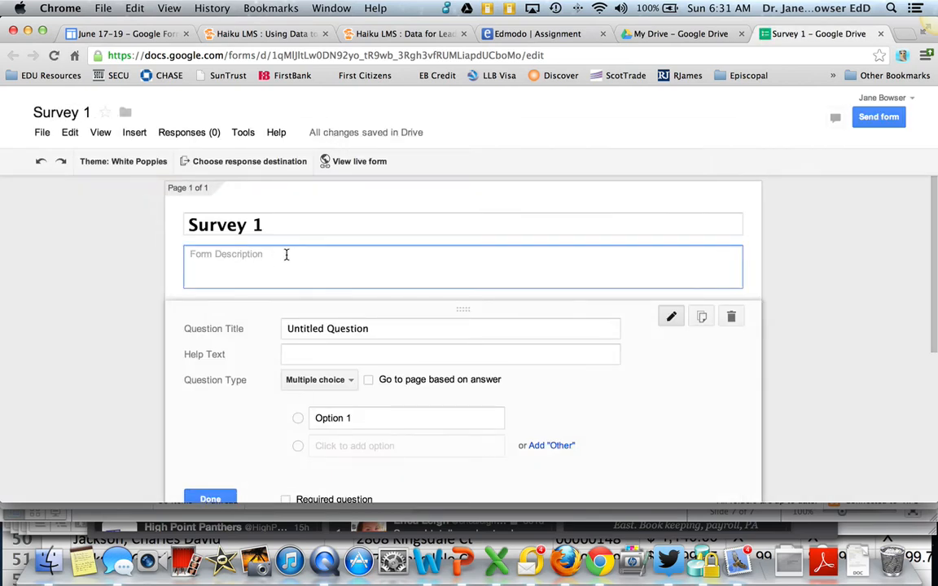
text(Please com)
key(BackSpace)
key(BackSpace)
key(BackSpace)
key(BackSpace)
key(BackSpace)
key(BackSpace)
key(BackSpace)
key(BackSpace)
key(BackSpace)
key(BackSpace)
text(This sr)
key(BackSpace)
text(sru)
text(vey will dem)
text(onstrate how to)
text( use Go)
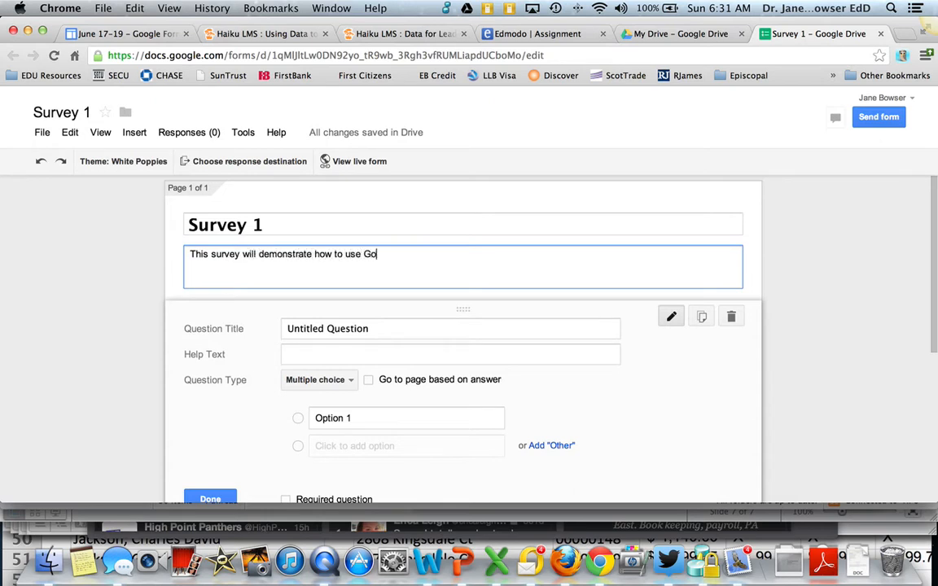
text(ogle Forms)
key(BackSpace)
- Replace the first question's placeholder title with "What is your favorite Holiday?"
scroll(321, 276, down, 3)
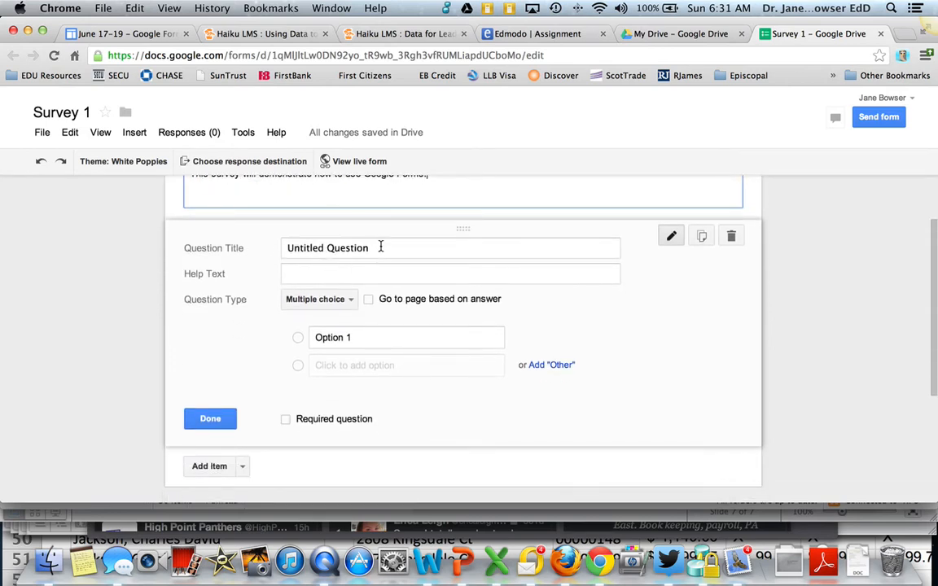
click(381, 246)
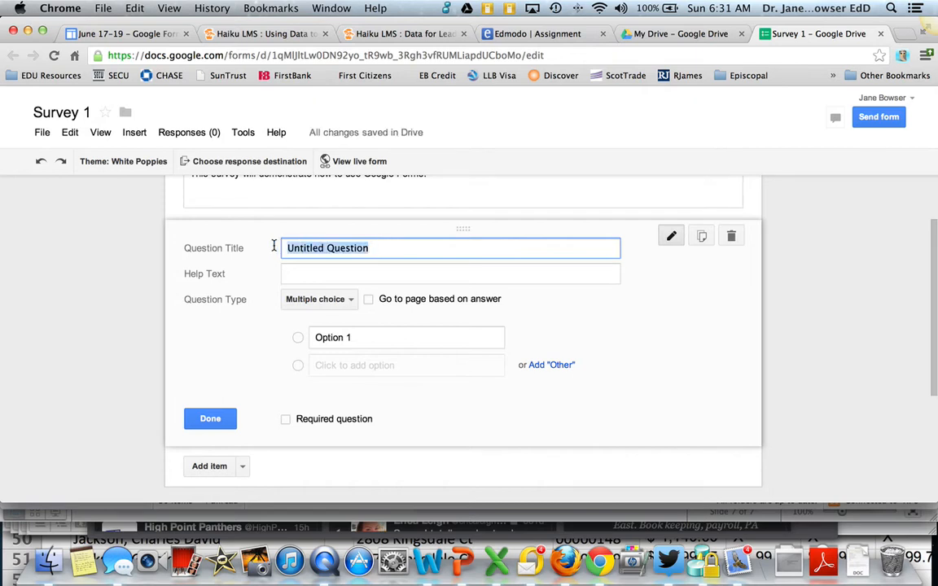
key(BackSpace)
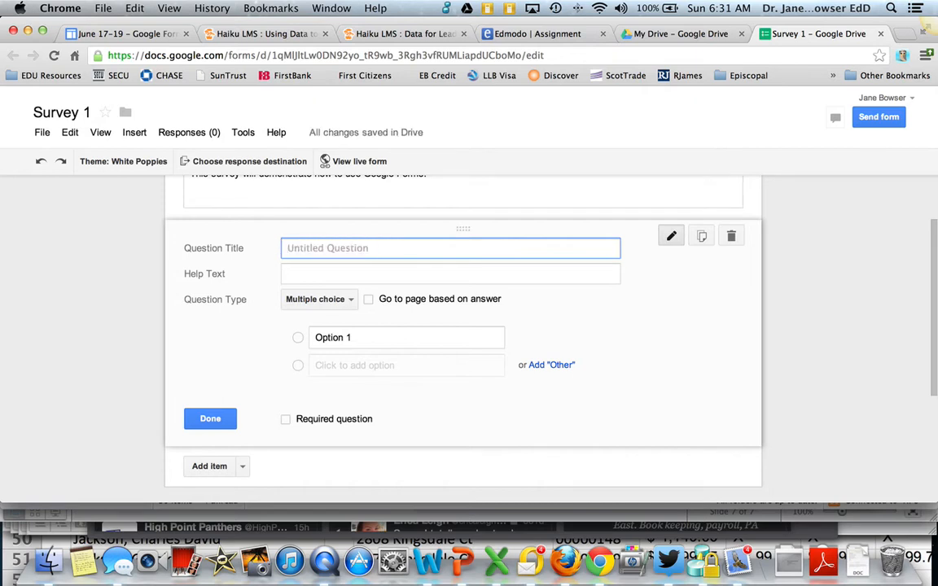
text(What is )
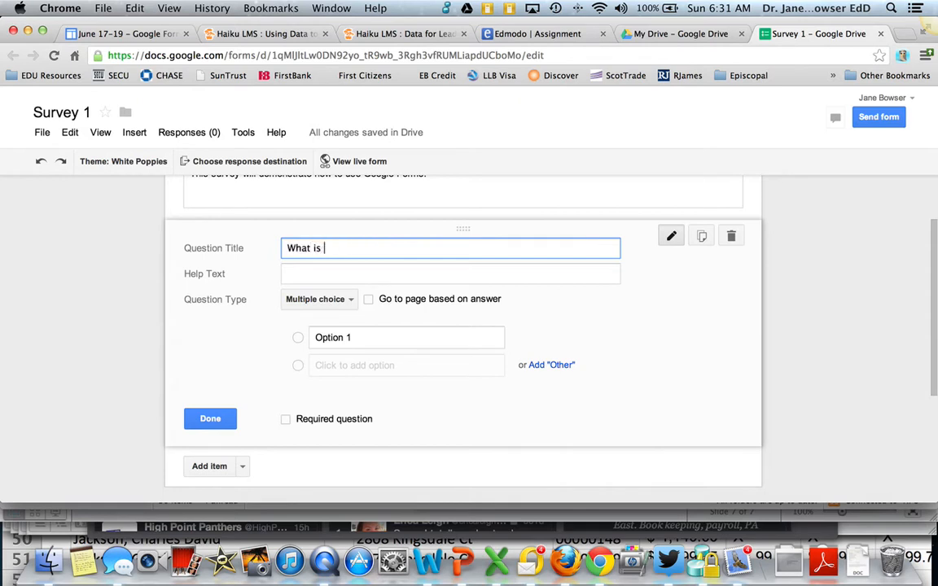
text(your favor)
key(BackSpace)
text(ortie)
key(BackSpace)
key(BackSpace)
text(te Holiday?)
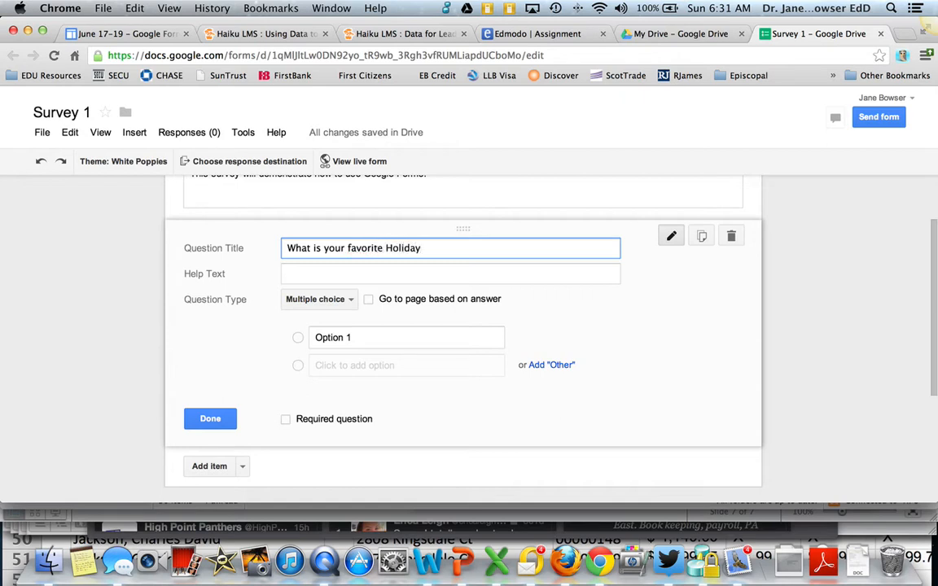
- Add the help text "Choose from the list" to the holiday question
click(298, 274)
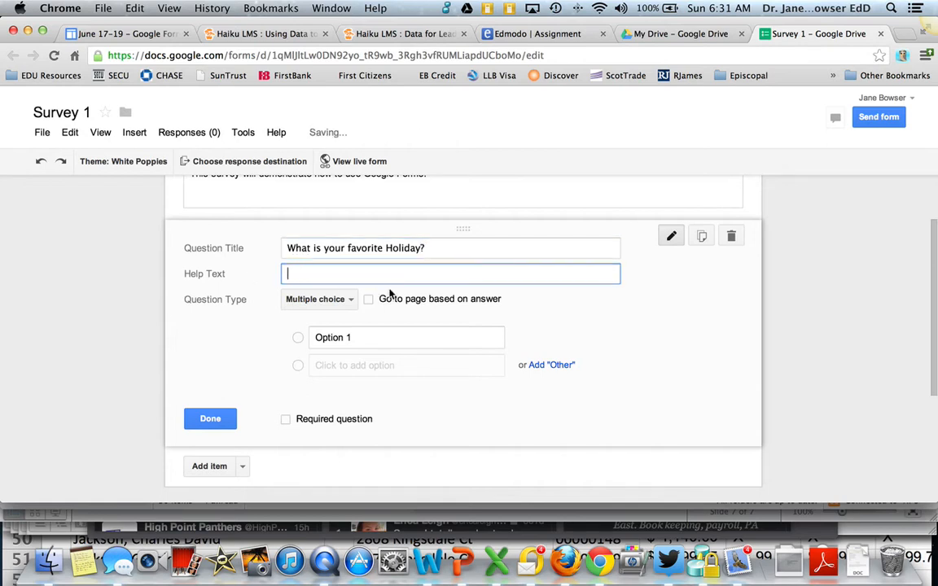
text(Cho)
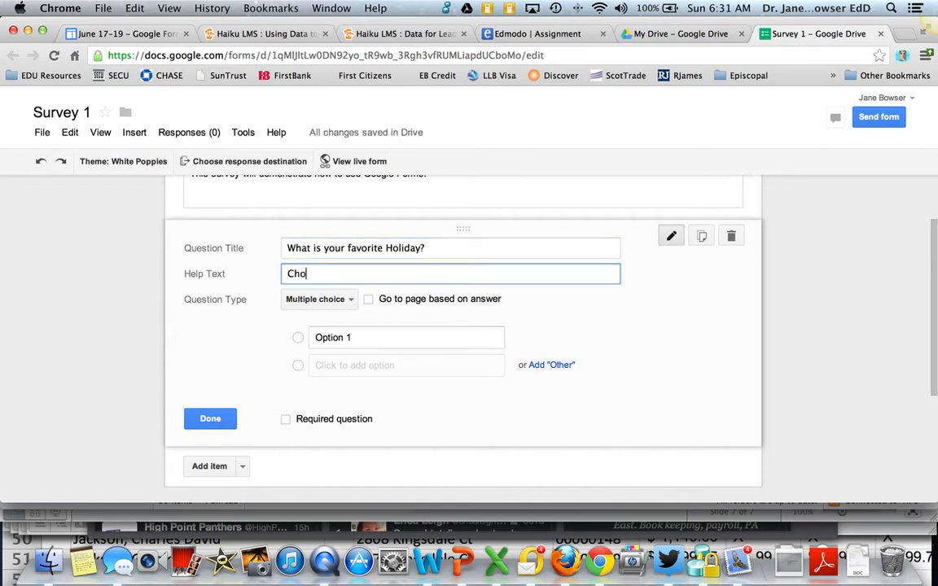
text(ose from the list)
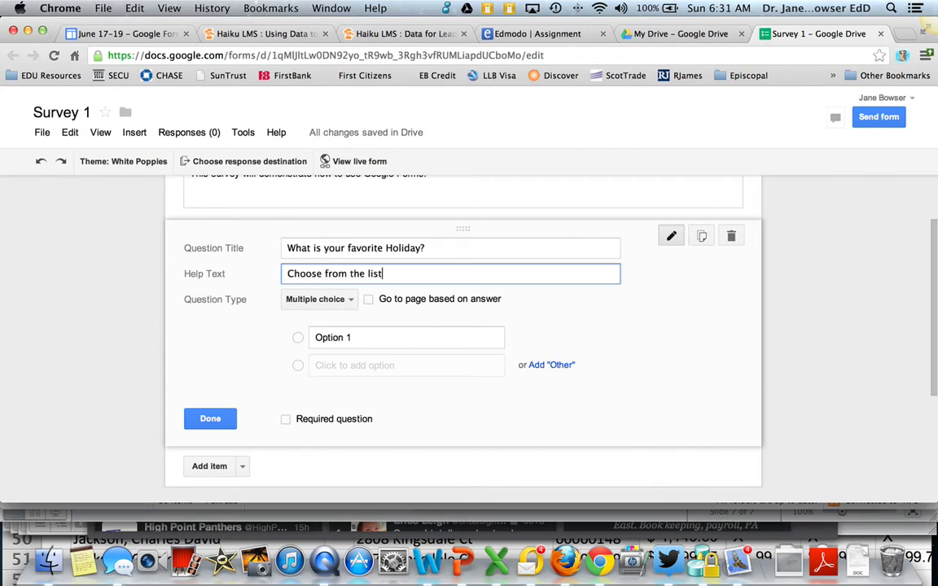
- Change the holiday question's type to "Choose from a list"
scroll(380, 278, down, 3)
scroll(380, 278, up, 2)
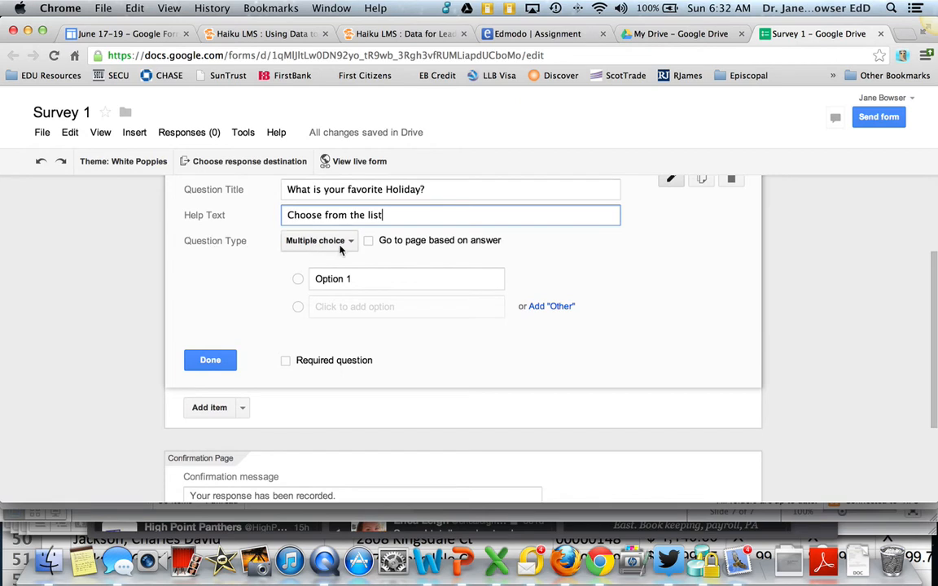
click(317, 241)
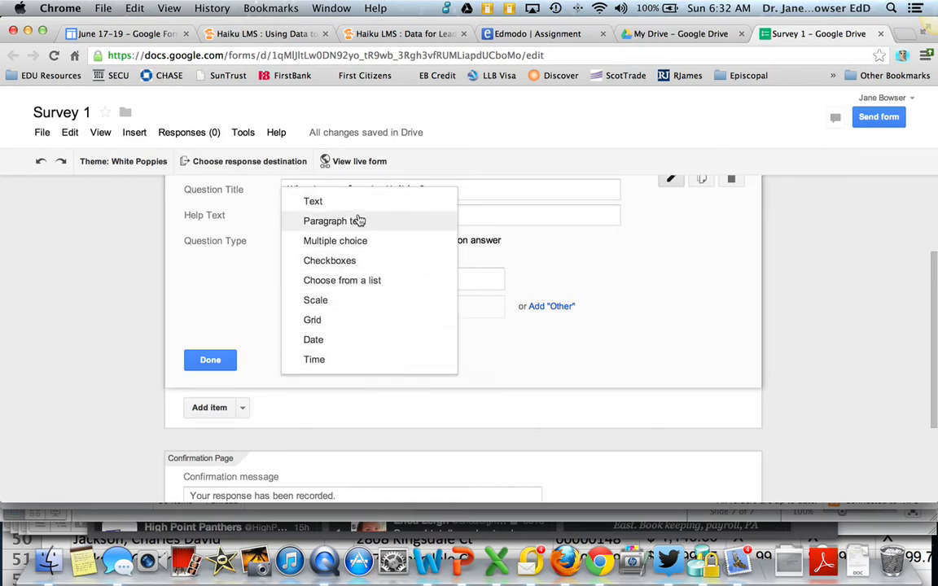
click(360, 283)
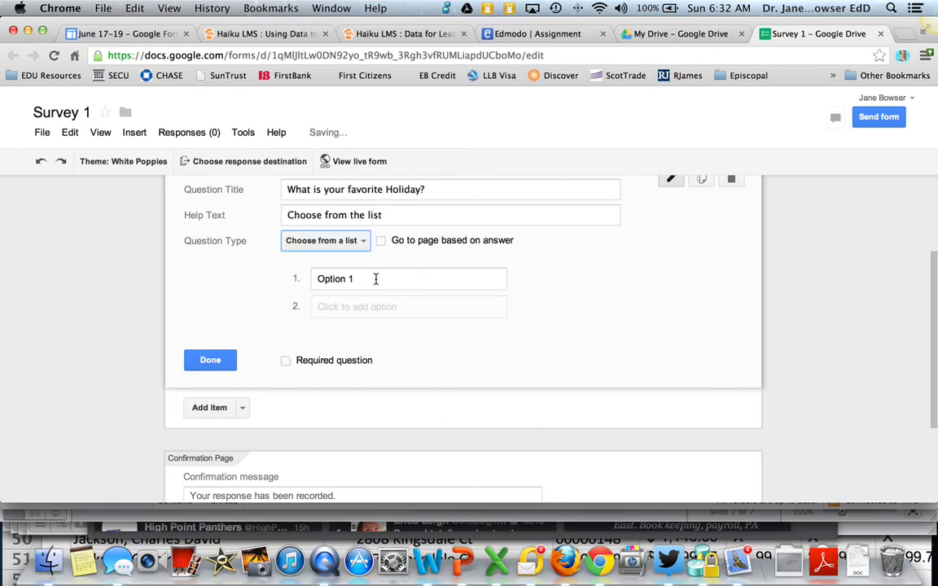
- Set the first answer option of the holiday question to "Thanksgiving"
click(376, 278)
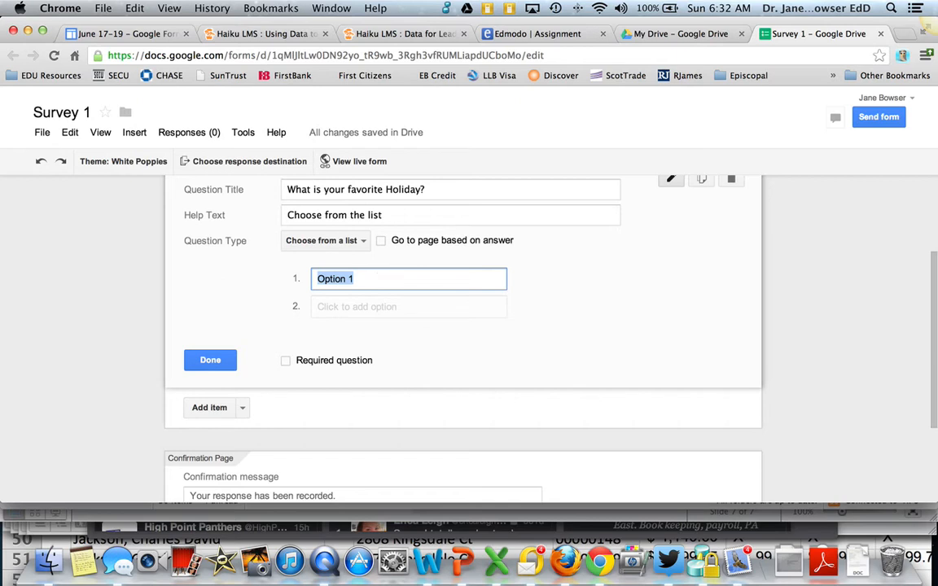
text(Thanksgi)
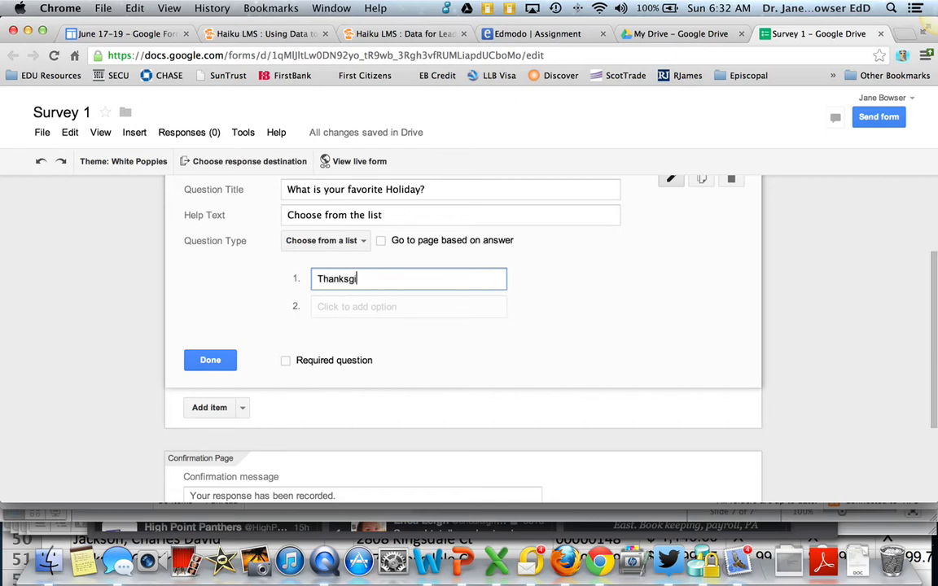
text(ving)
- Add "Christmas" as the second answer option of the holiday question
click(387, 315)
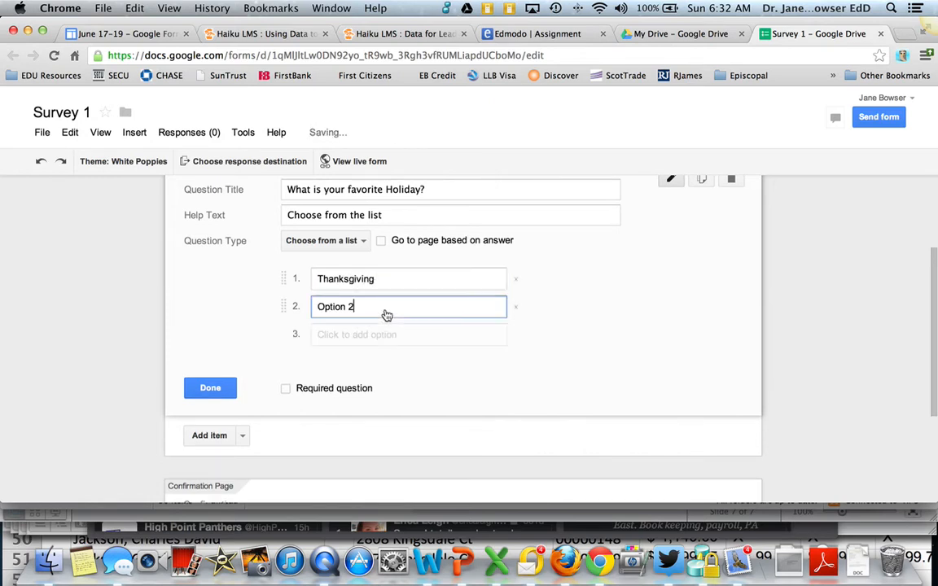
key(BackSpace)
key(BackSpace)
key(BackSpace)
key(BackSpace)
key(BackSpace)
key(BackSpace)
key(BackSpace)
key(BackSpace)
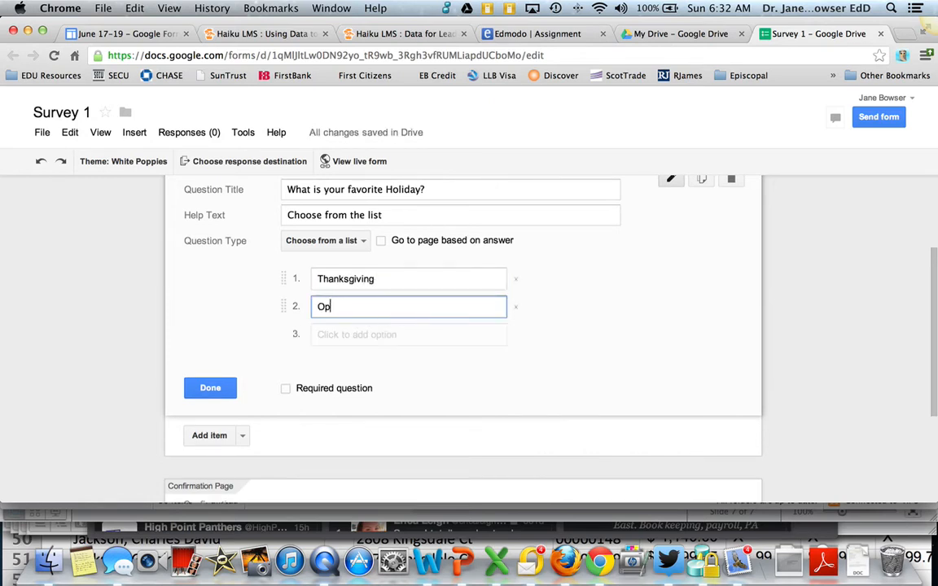
text(Chis)
key(BackSpace)
key(BackSpace)
text(ristmas)
- Add "Groundhog Day" as the third answer option and make the holiday question required
click(389, 338)
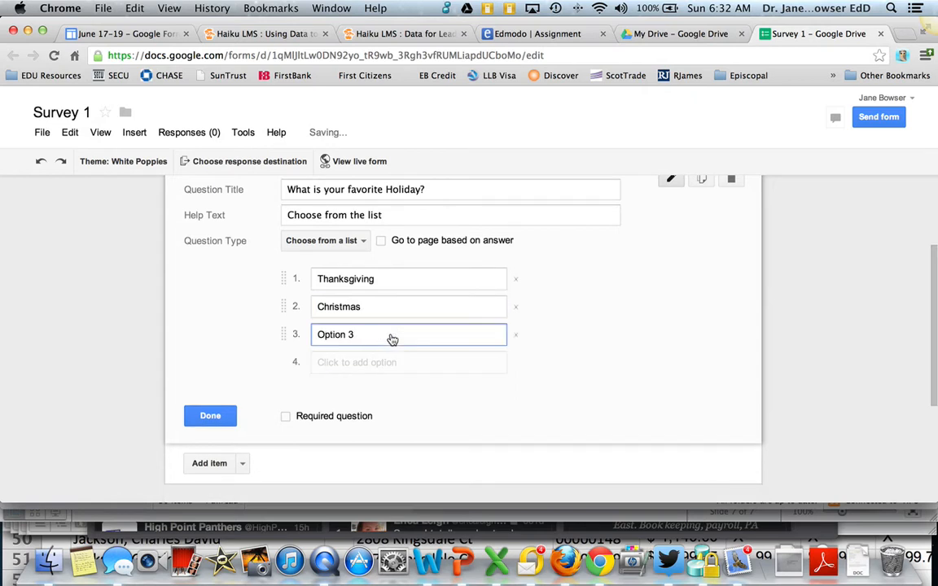
key(BackSpace)
key(BackSpace)
key(BackSpace)
key(BackSpace)
key(BackSpace)
key(BackSpace)
key(BackSpace)
key(BackSpace)
text(Groundhog Day)
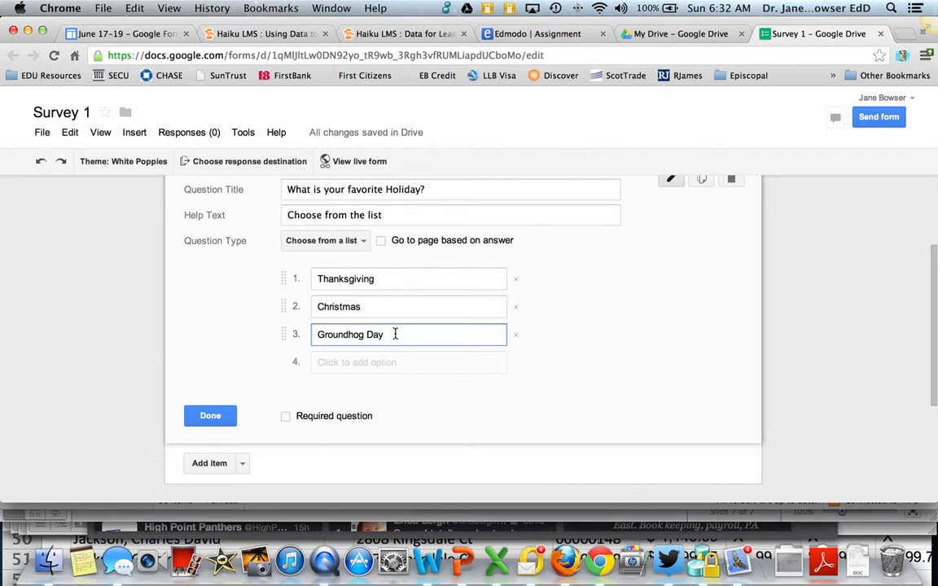
scroll(395, 334, down, 1)
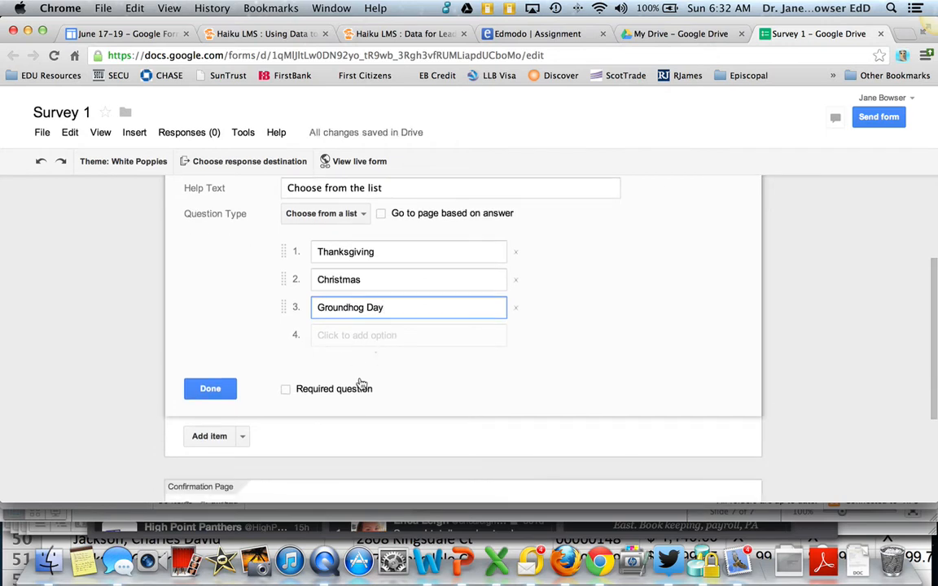
click(286, 390)
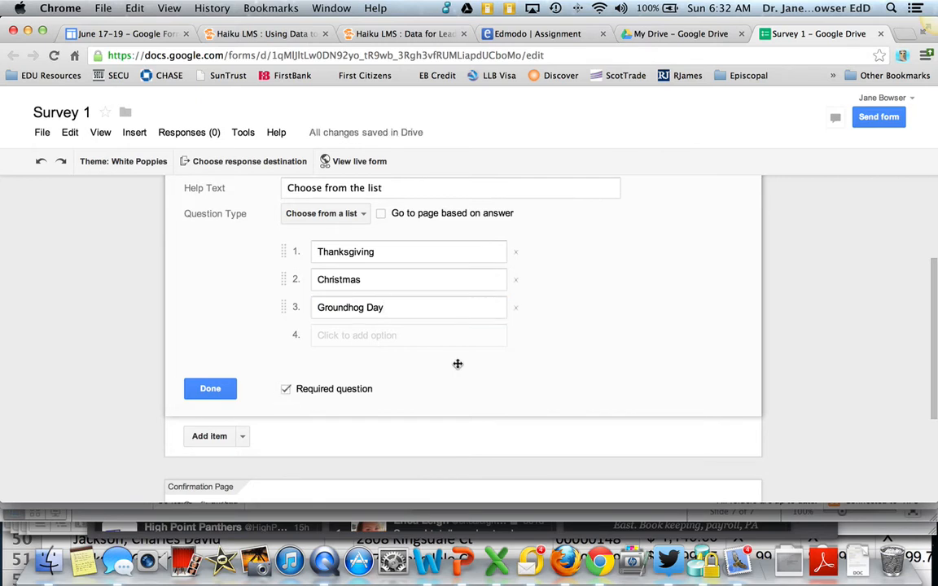
scroll(458, 364, down, 5)
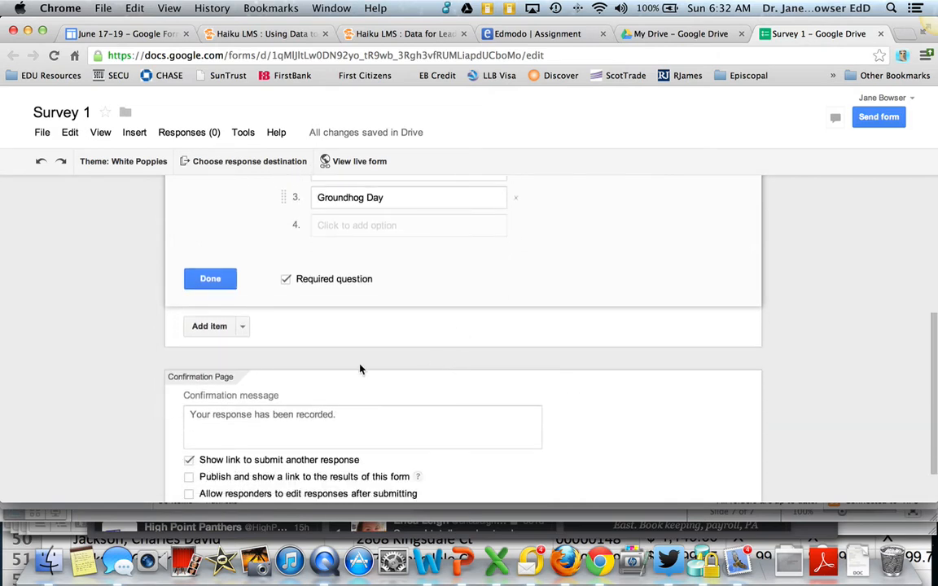
click(242, 327)
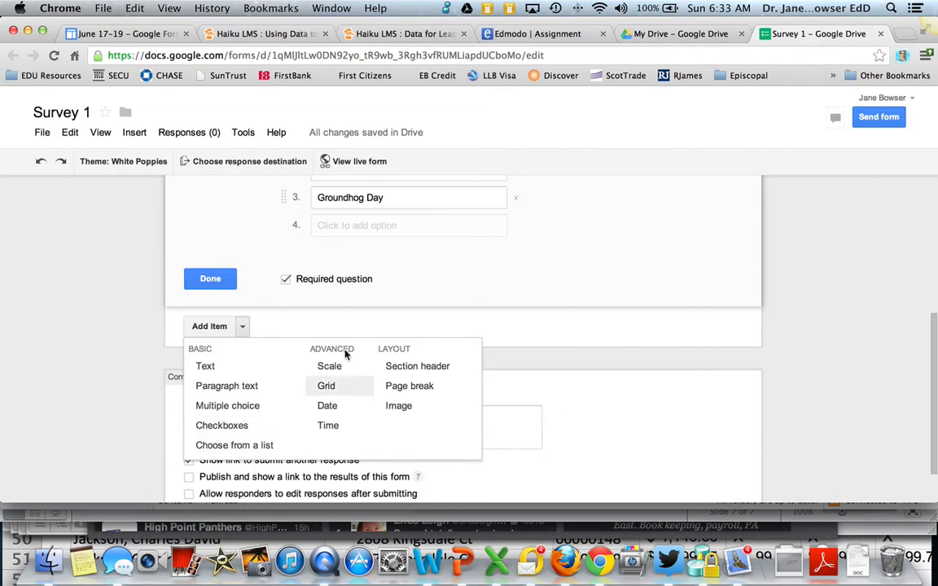
click(475, 262)
scroll(474, 262, up, 5)
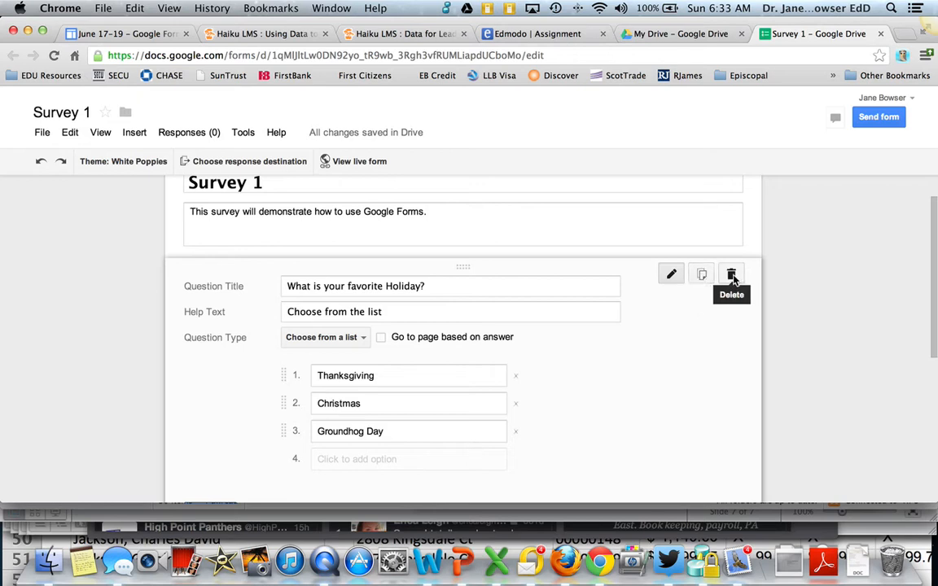
- Finish editing the required favorite-holiday question
scroll(656, 301, down, 5)
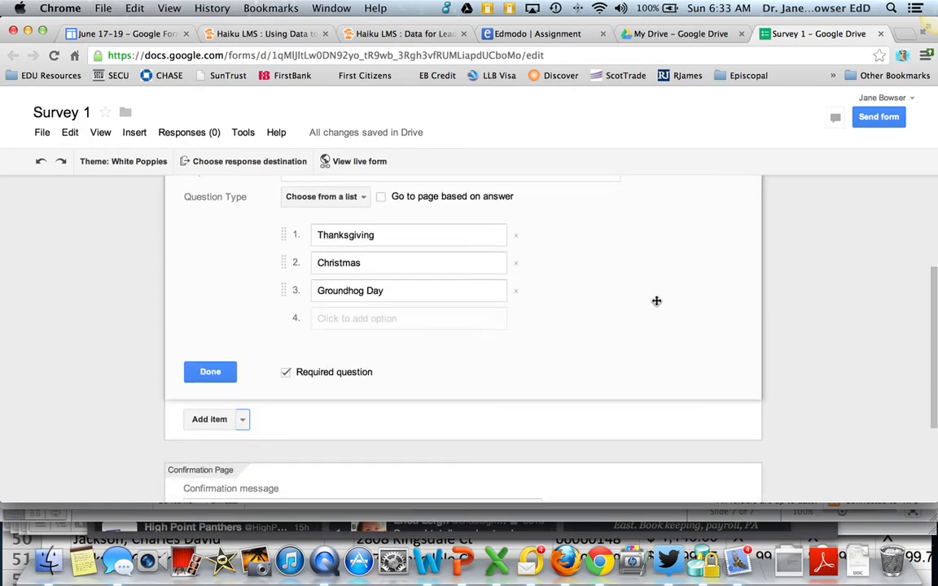
click(213, 345)
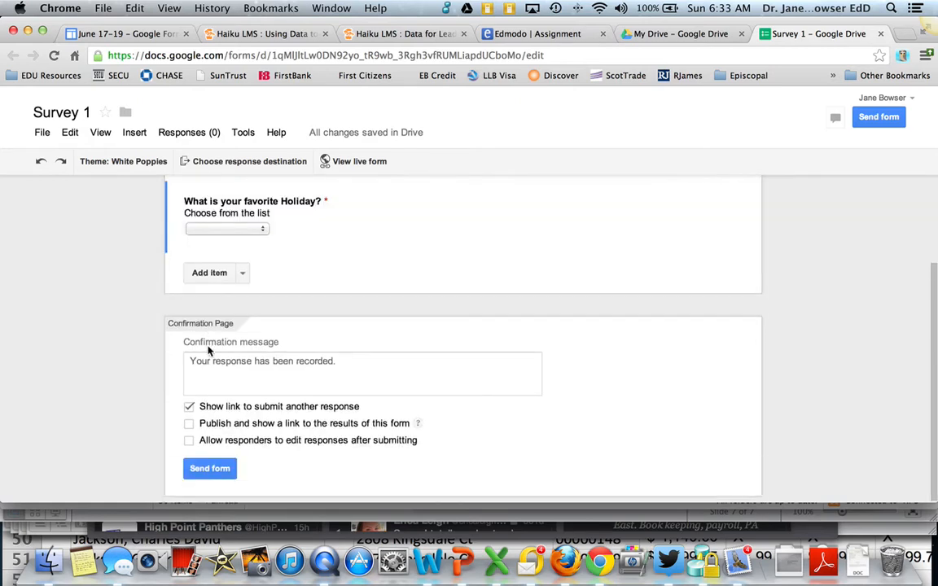
scroll(414, 342, up, 3)
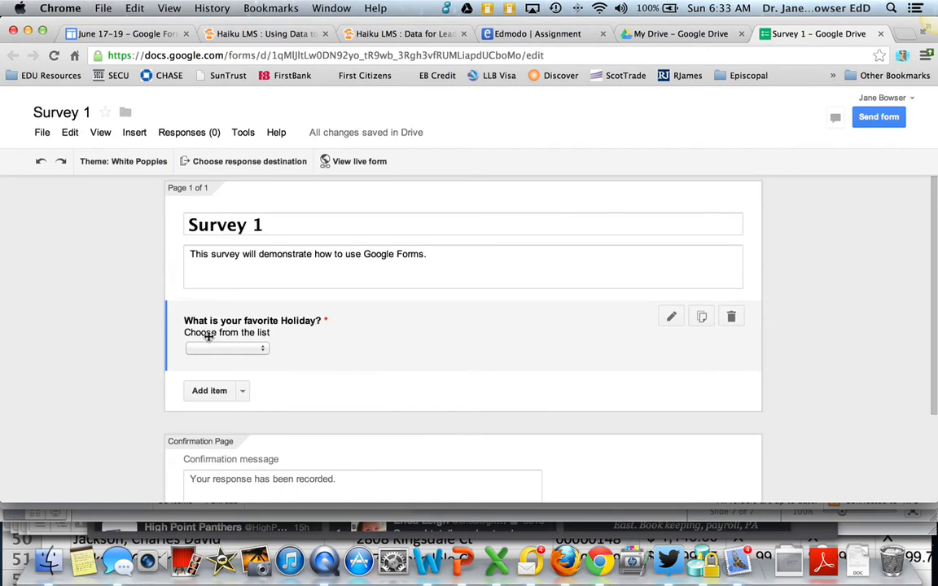
- Reopen the favorite-holiday question to review its settings and answer options, and close its editor again
click(245, 355)
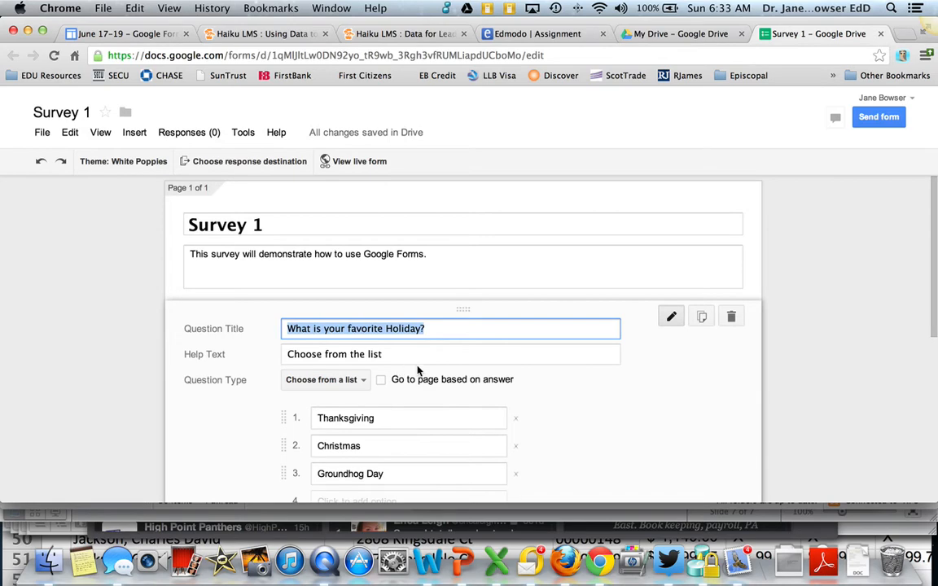
scroll(418, 370, down, 4)
scroll(418, 371, up, 3)
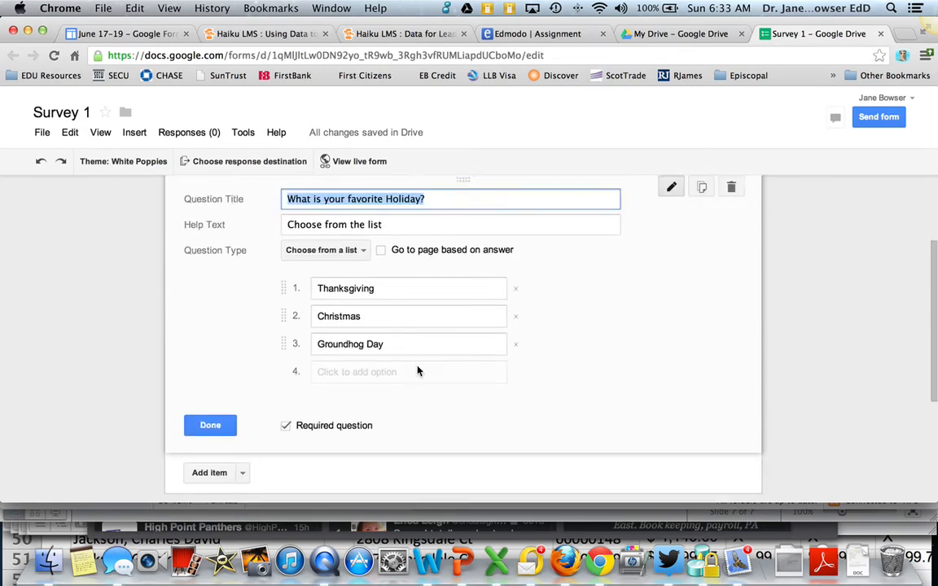
scroll(388, 372, down, 6)
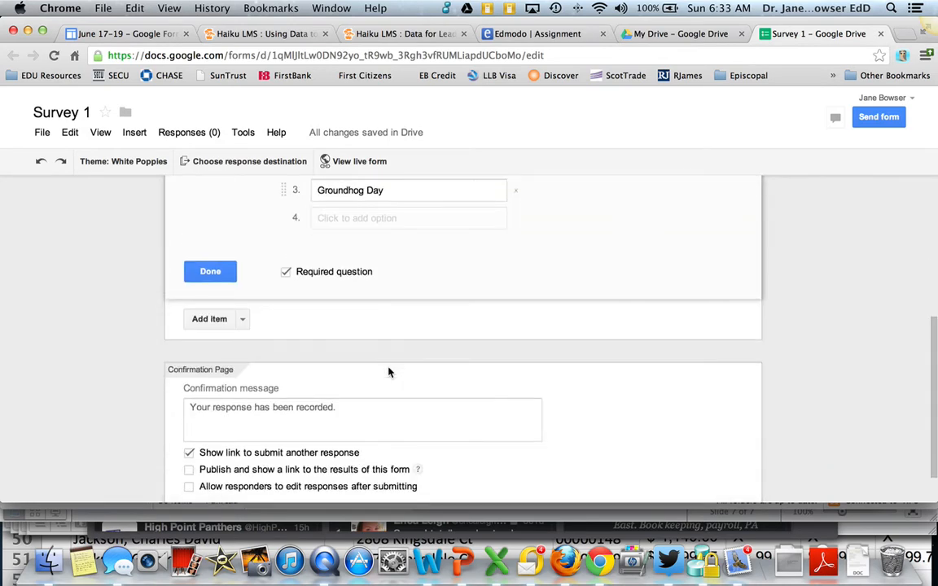
click(198, 271)
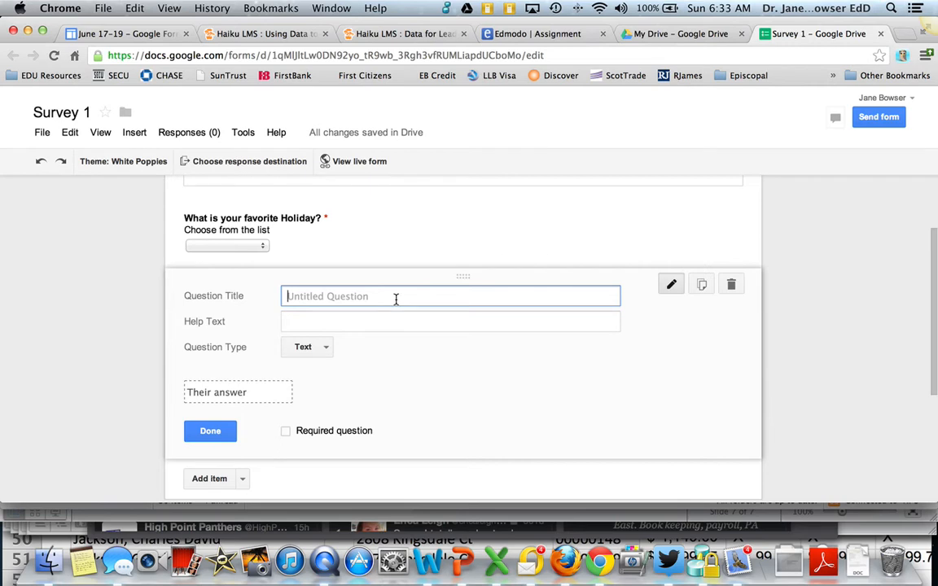
- Add a question titled "What is you favorite Starbucks drink?" and set its type to Checkboxes
text(What is you f)
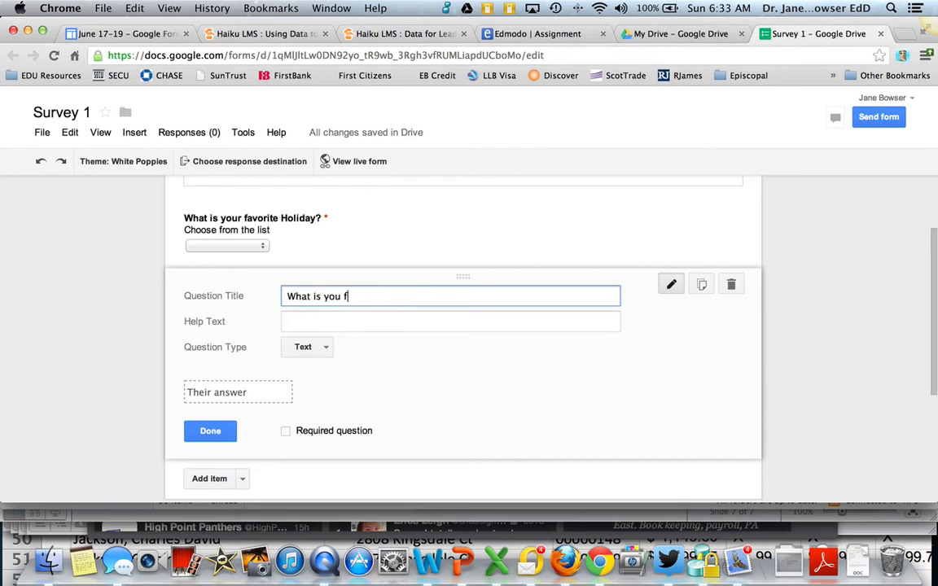
text(avorite Starbucks drink)
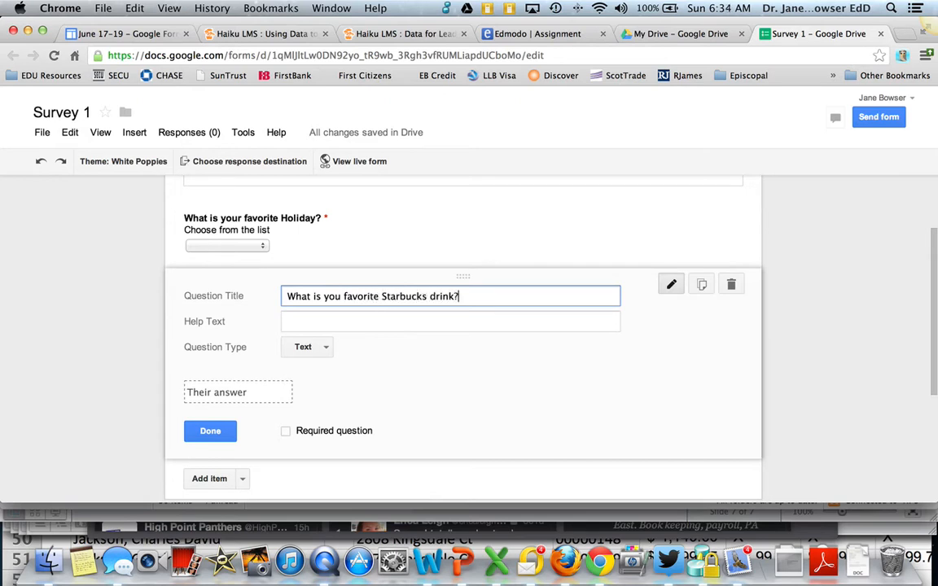
text(?)
click(307, 347)
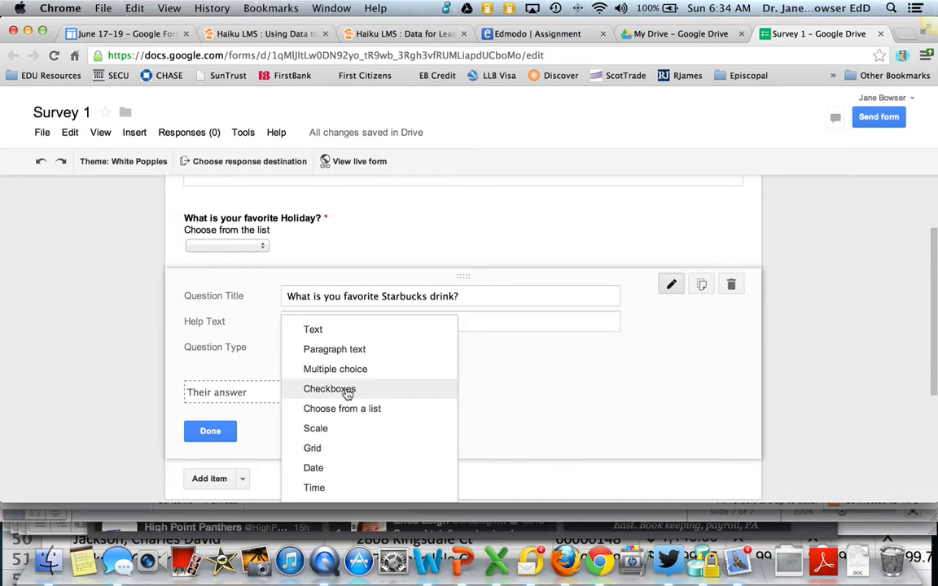
click(350, 389)
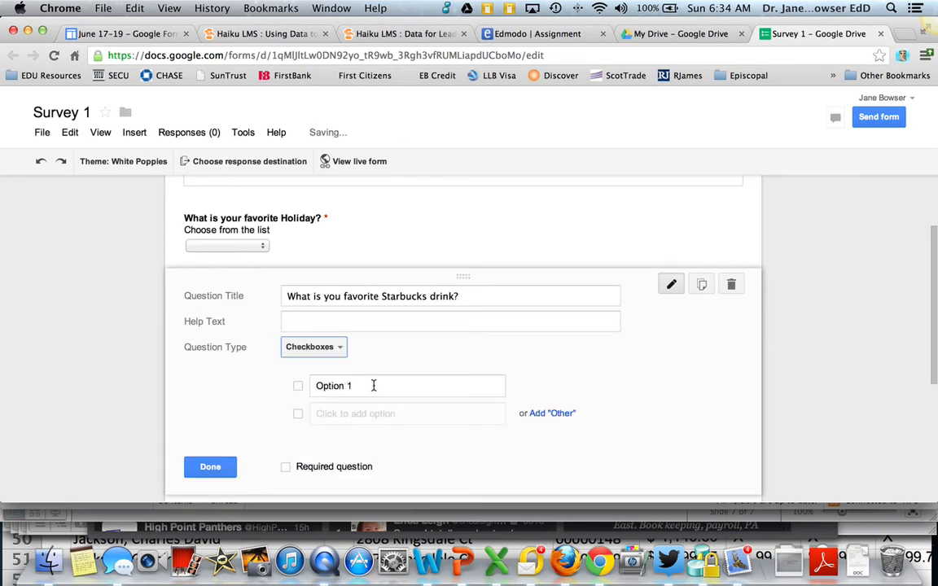
- Try to enter "Cafe Mocha" and "Grande Bold" as the first two answer options of the Starbucks question
click(374, 385)
text(Cafe Mocha)
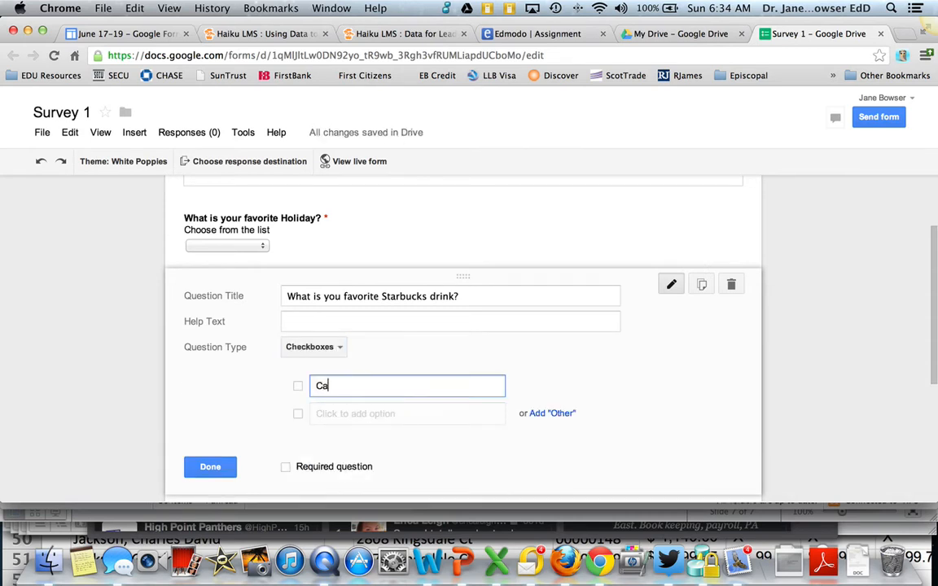
click(382, 414)
key(BackSpace)
key(BackSpace)
key(BackSpace)
key(BackSpace)
key(BackSpace)
key(BackSpace)
key(BackSpace)
key(BackSpace)
key(BackSpace)
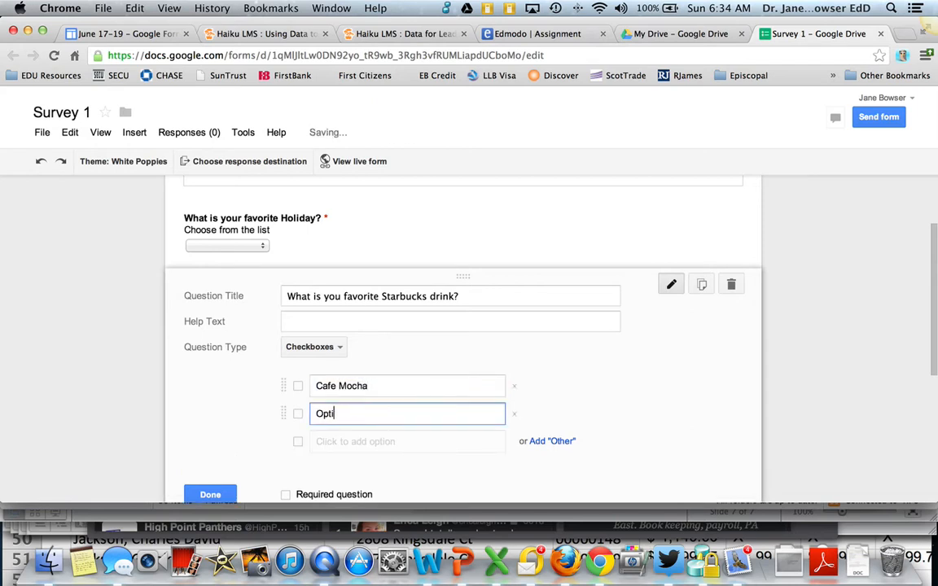
text(Gra)
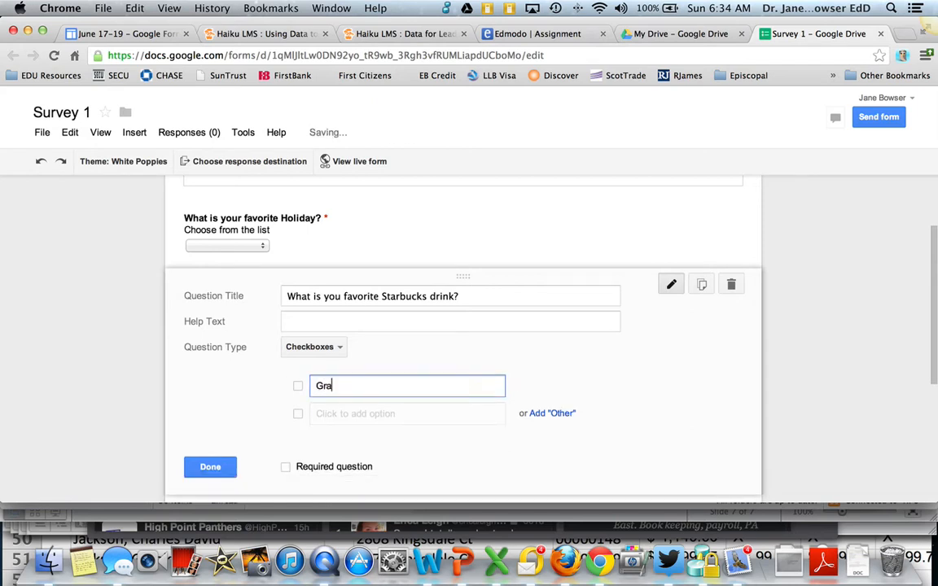
text(nde )
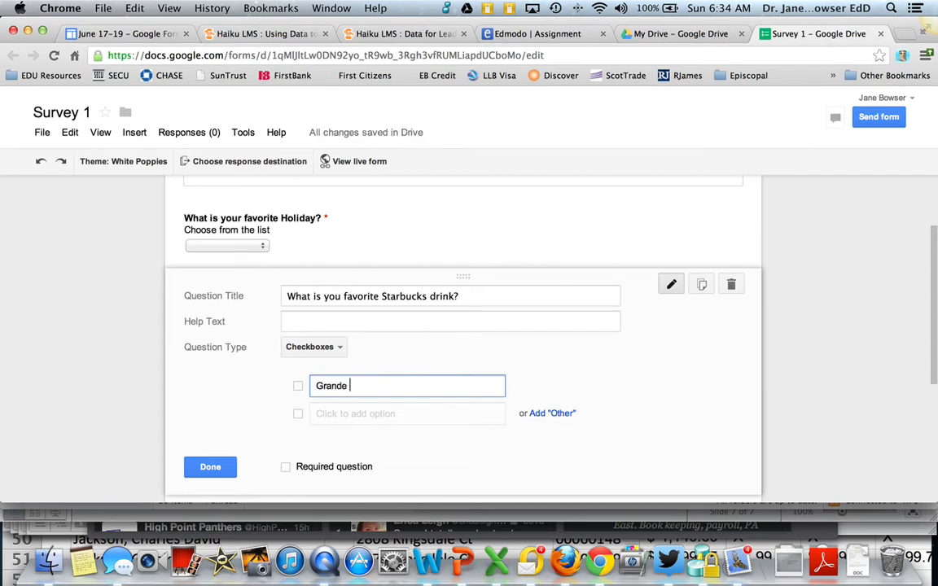
text(Bold)
- Try to clear the placeholder text of the second answer option of the Starbucks question
click(368, 414)
key(BackSpace)
key(BackSpace)
key(BackSpace)
key(BackSpace)
key(BackSpace)
key(BackSpace)
key(BackSpace)
key(BackSpace)
key(BackSpace)
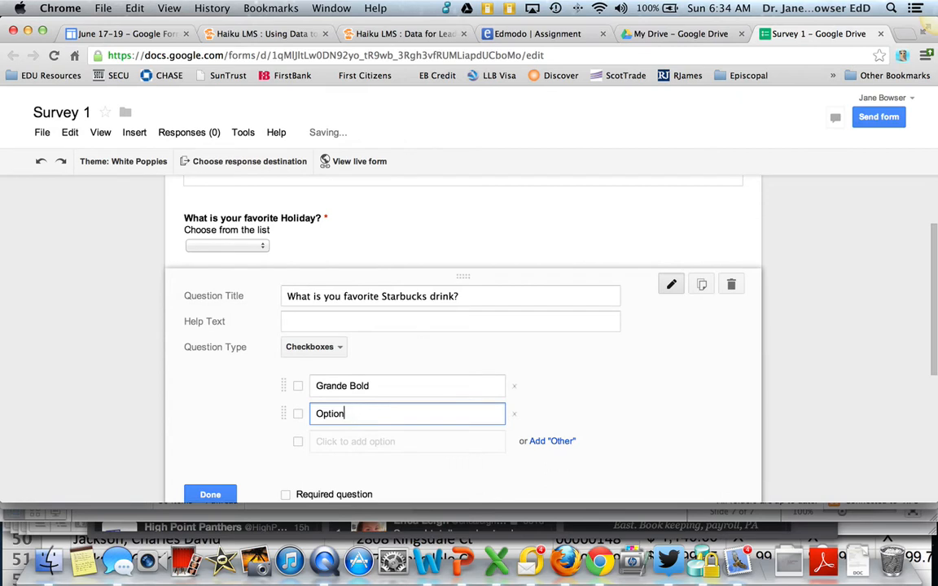
- Set the first answer option of the Starbucks question to "Cafe Mocha"
text(Ca)
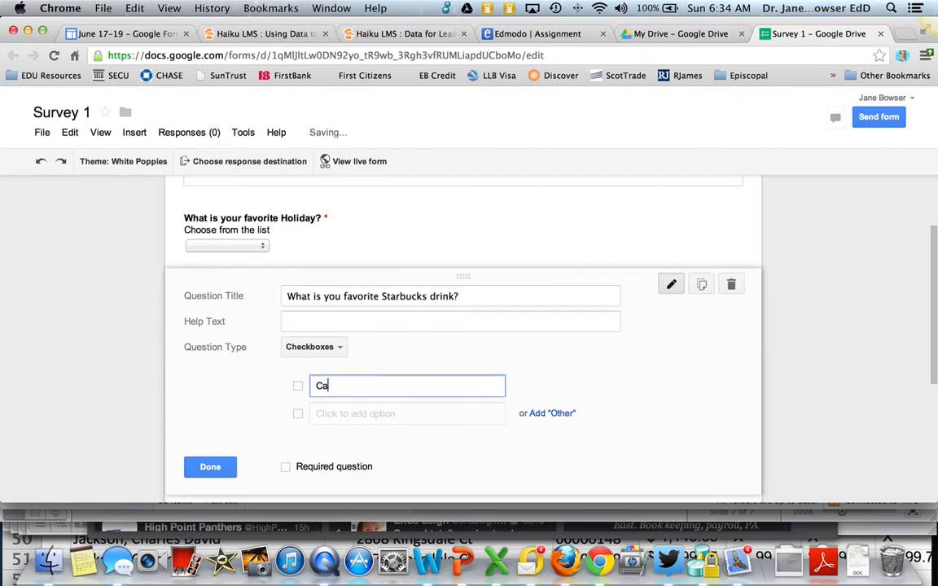
text(fe Mo)
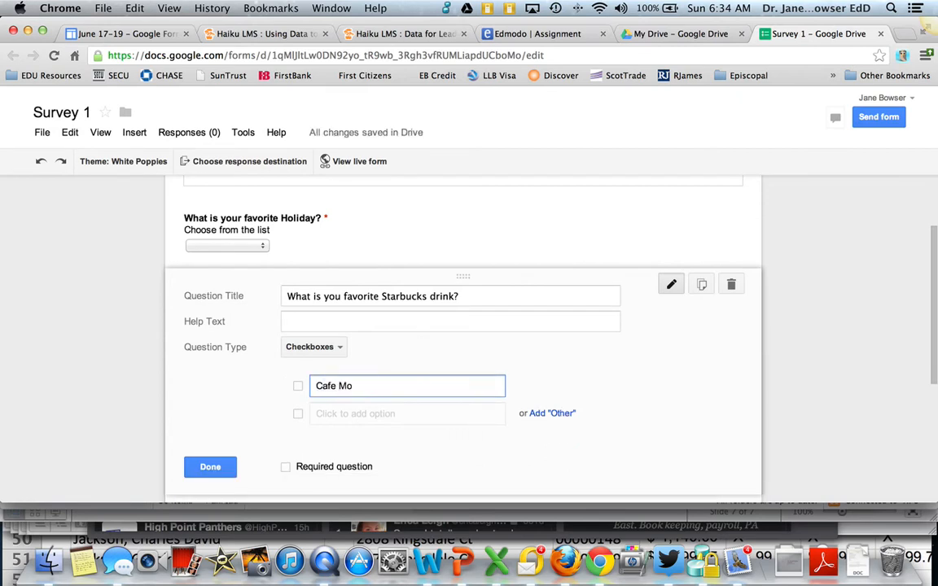
text(cha)
- Add "Grande Bold" as the second answer option of the Starbucks question
click(365, 417)
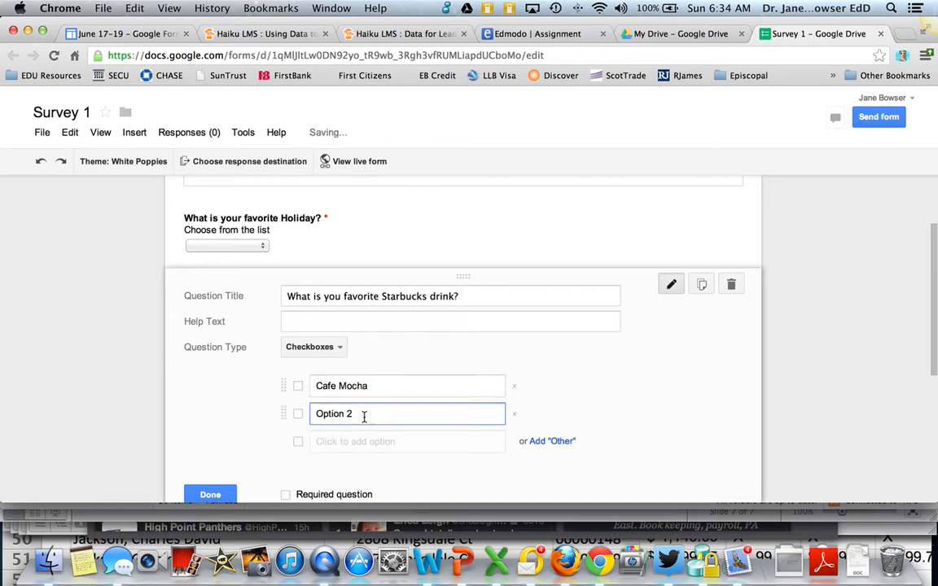
drag(356, 414, 316, 414)
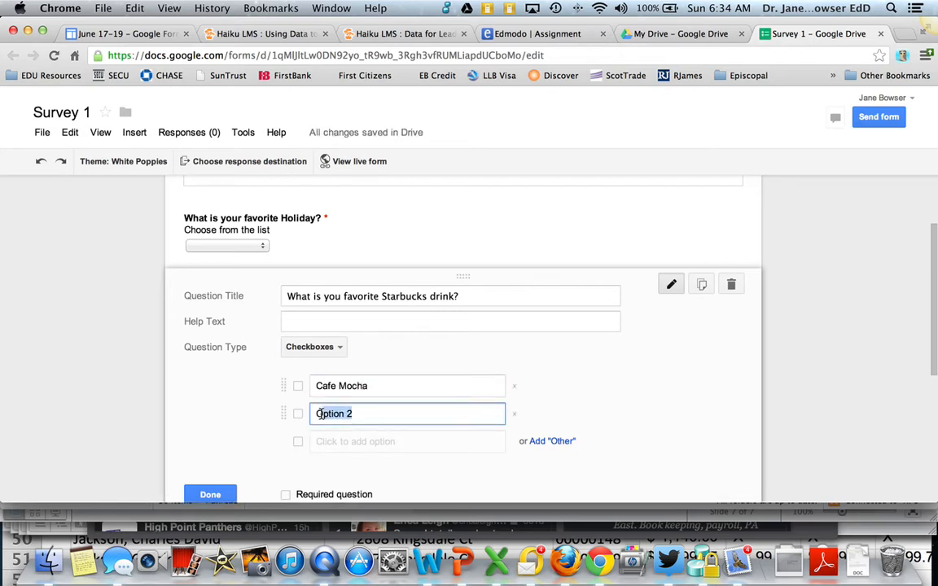
text(G)
key(BackSpace)
text(Gra)
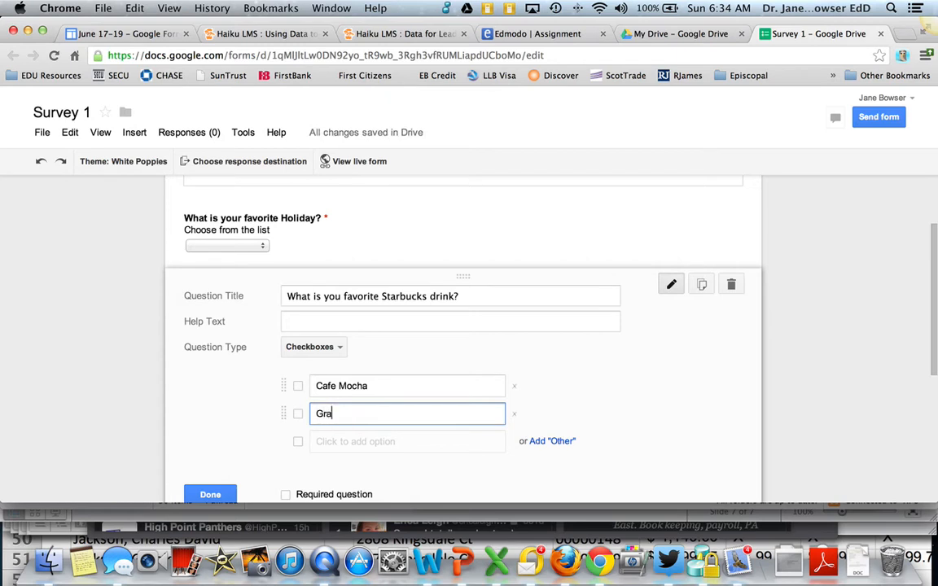
text(nde Bold)
- Add "Americano" as the third answer option of the Starbucks question
click(337, 443)
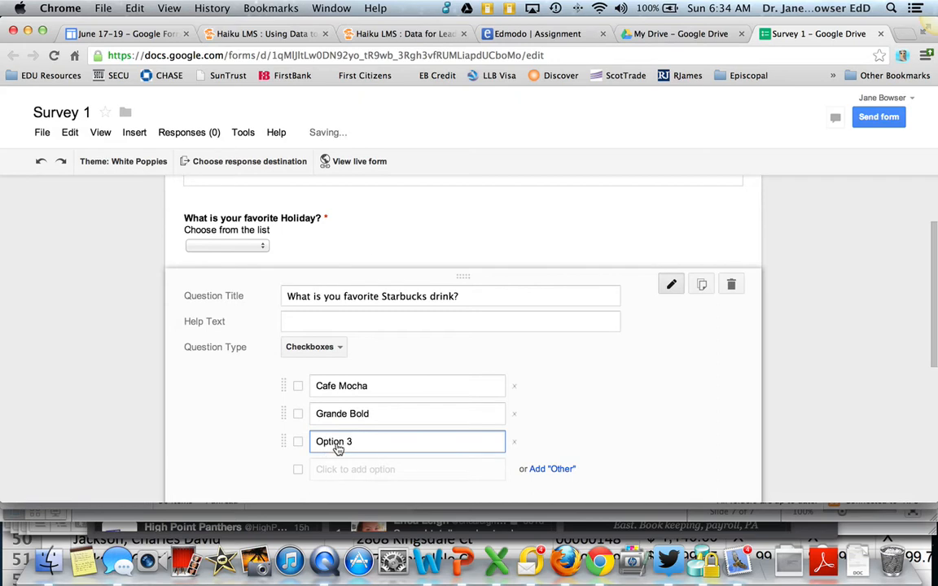
key(BackSpace)
key(BackSpace)
key(BackSpace)
key(BackSpace)
key(BackSpace)
key(BackSpace)
key(BackSpace)
key(BackSpace)
text(Americano)
- Add "Latte" as the fourth answer option of the Starbucks question
click(368, 471)
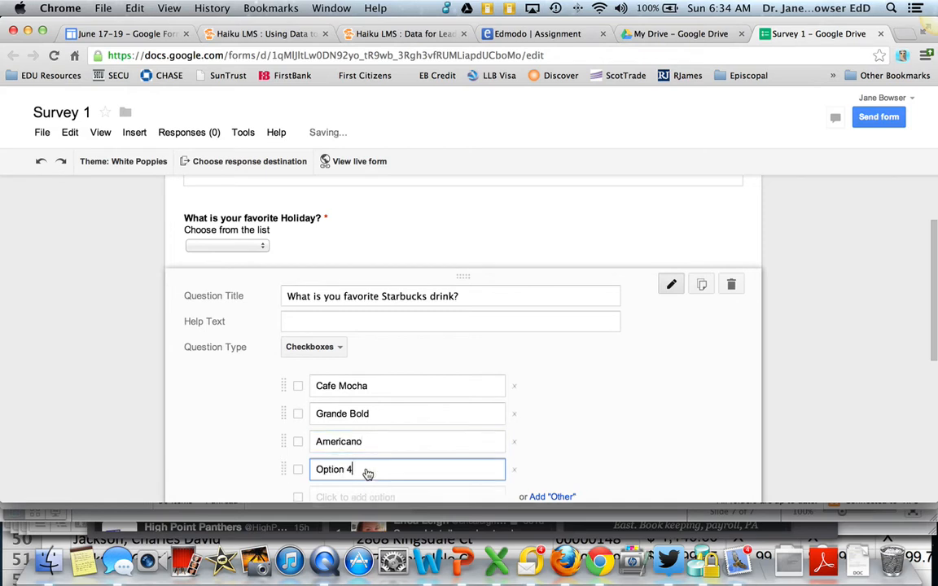
key(BackSpace)
key(BackSpace)
key(BackSpace)
key(BackSpace)
key(BackSpace)
key(BackSpace)
key(BackSpace)
key(BackSpace)
text(Latte)
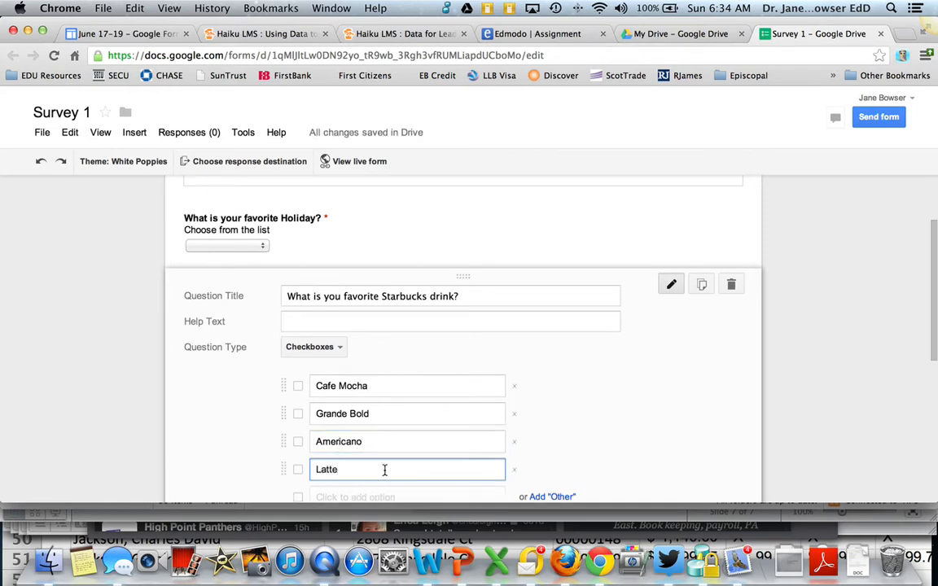
- Add an "Other" answer option to the Starbucks question and finish it as a required question
scroll(653, 400, down, 3)
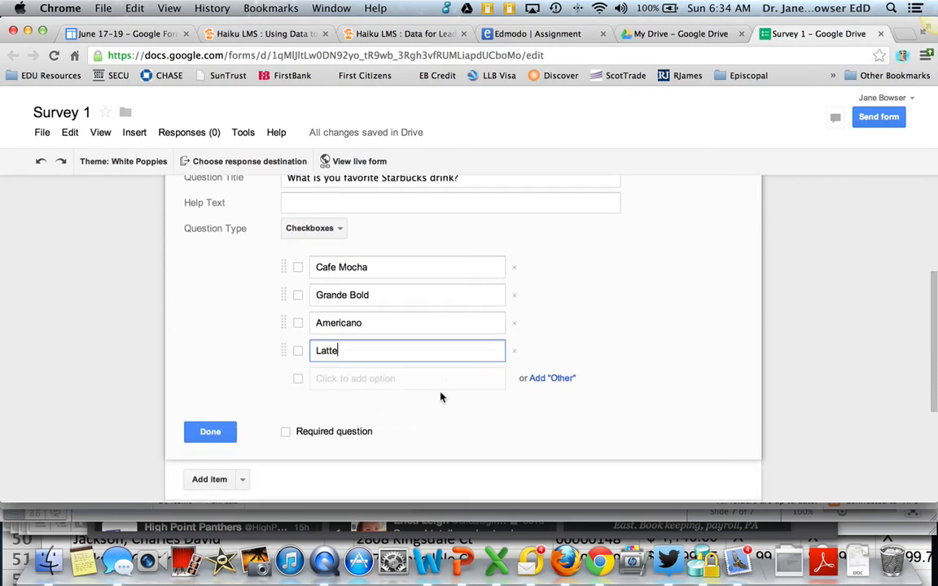
click(550, 379)
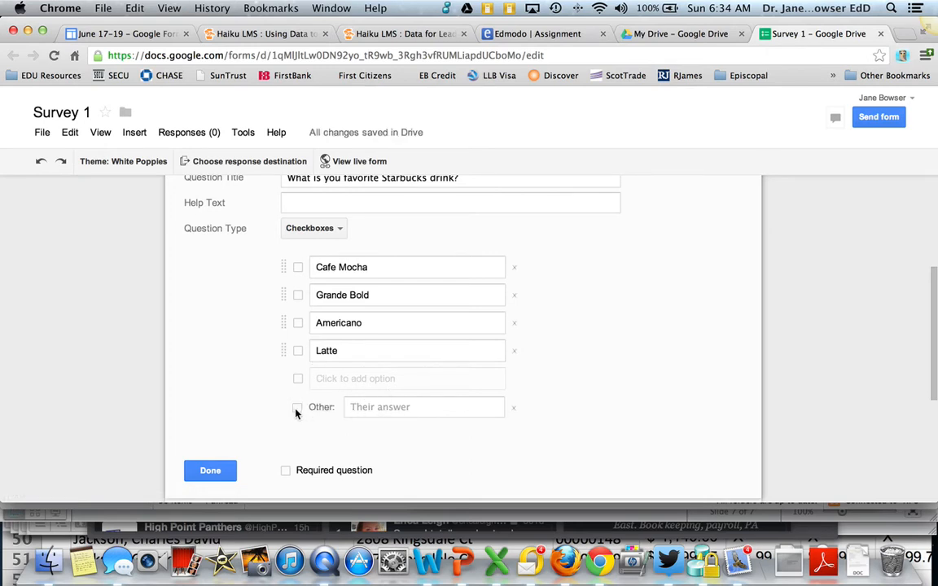
click(287, 472)
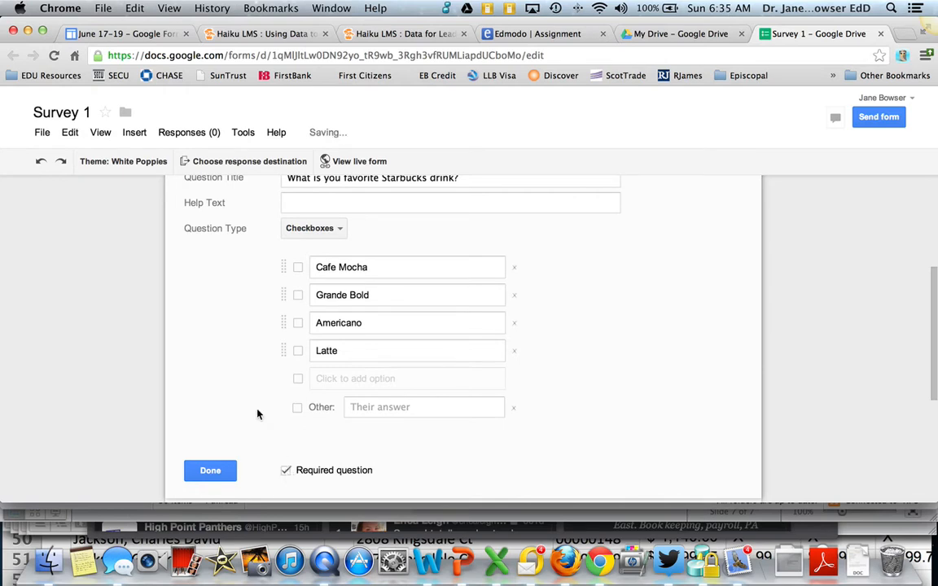
click(210, 462)
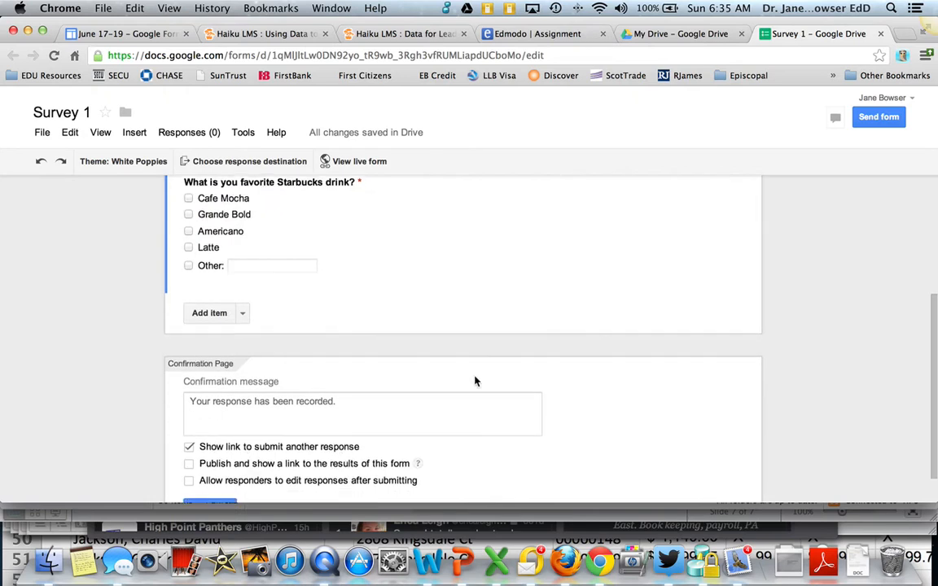
- Replace the form's confirmation message with "Thank you for completing this survey."
scroll(475, 381, up, 3)
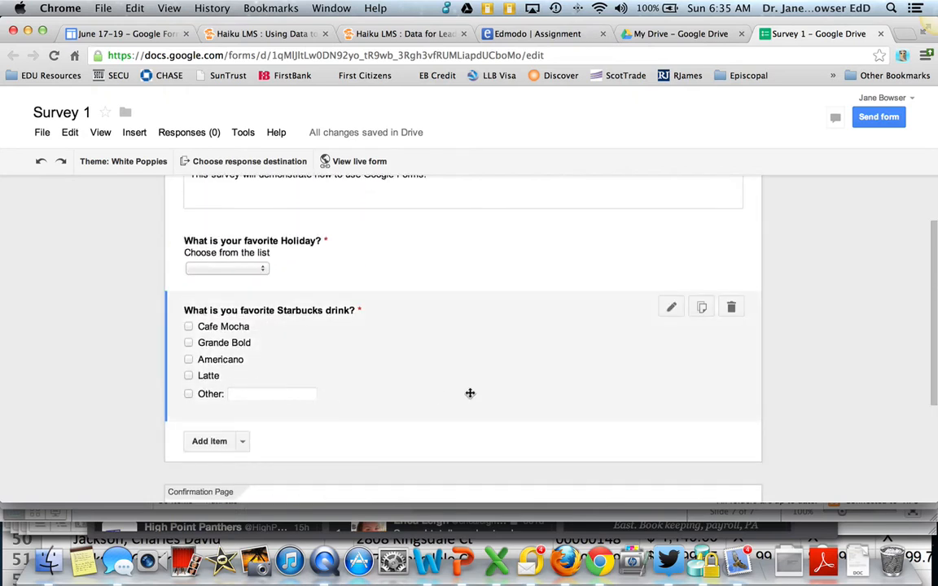
scroll(468, 391, down, 4)
scroll(468, 391, up, 5)
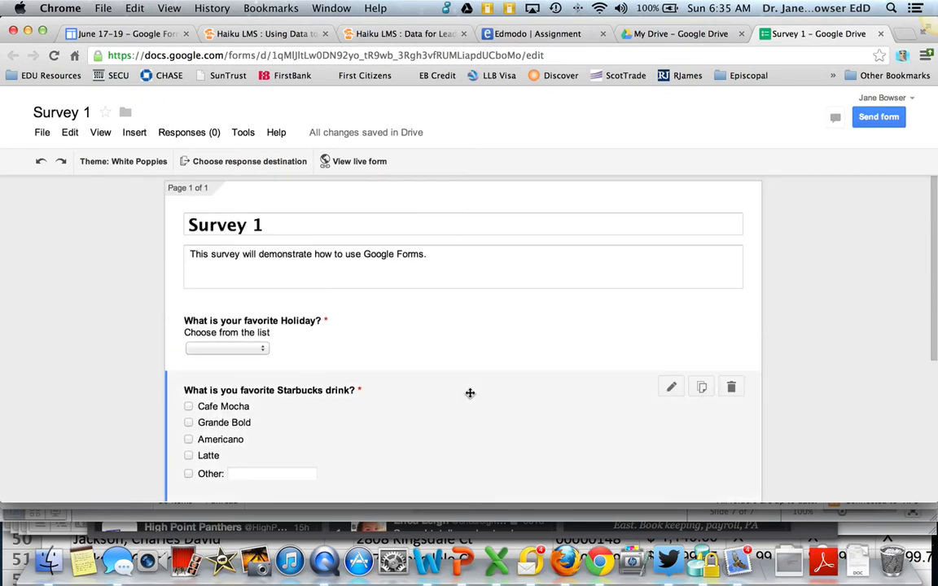
scroll(469, 392, down, 5)
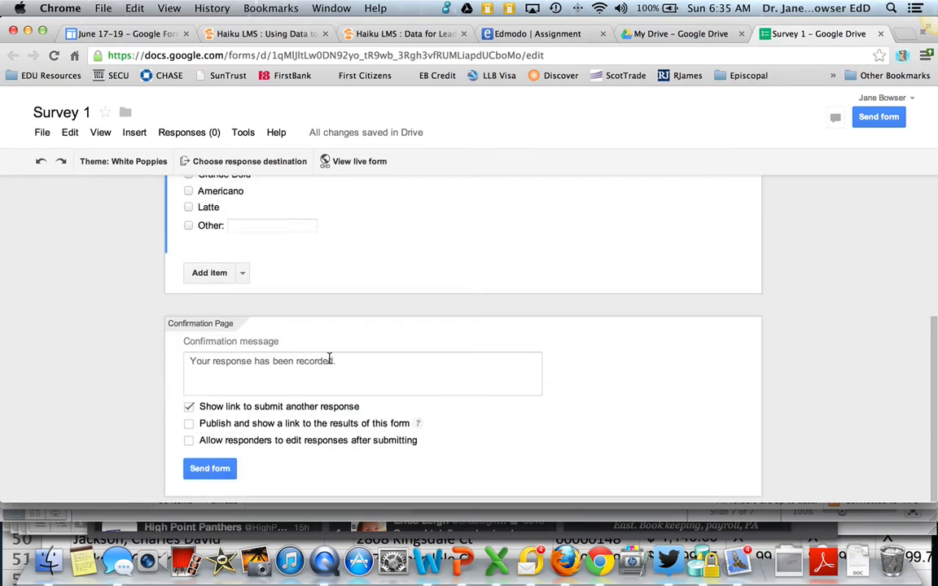
double_click(197, 360)
drag(249, 365, 379, 364)
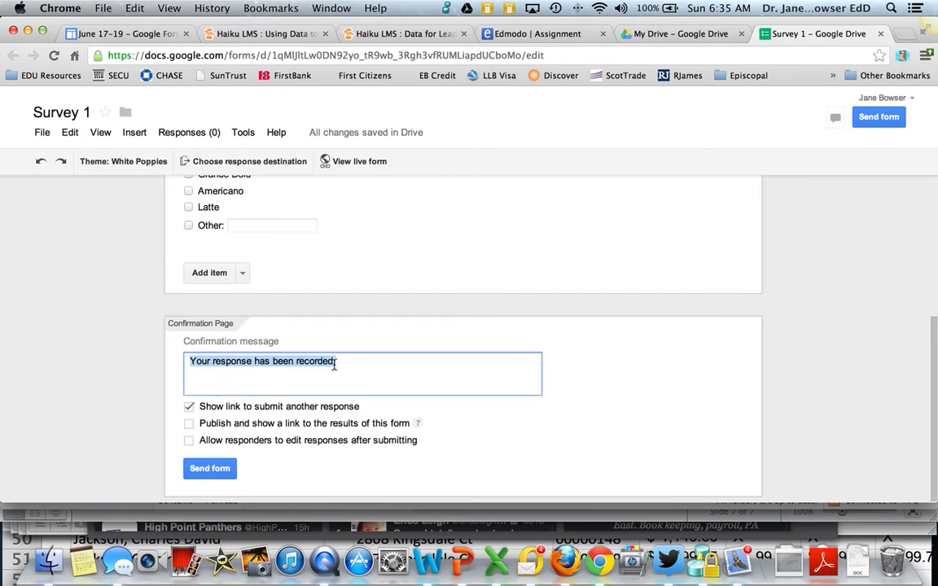
text(Thank you)
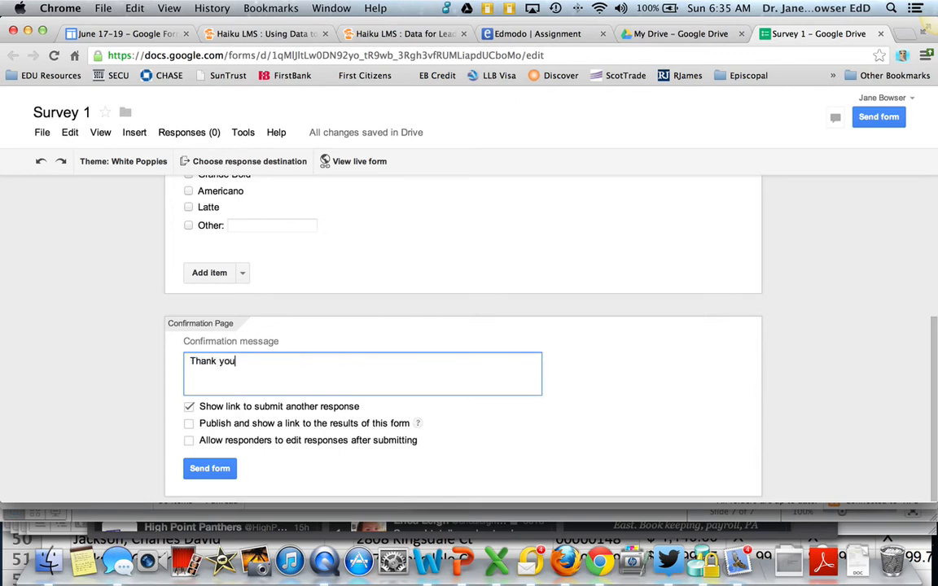
text( for completing this survey.)
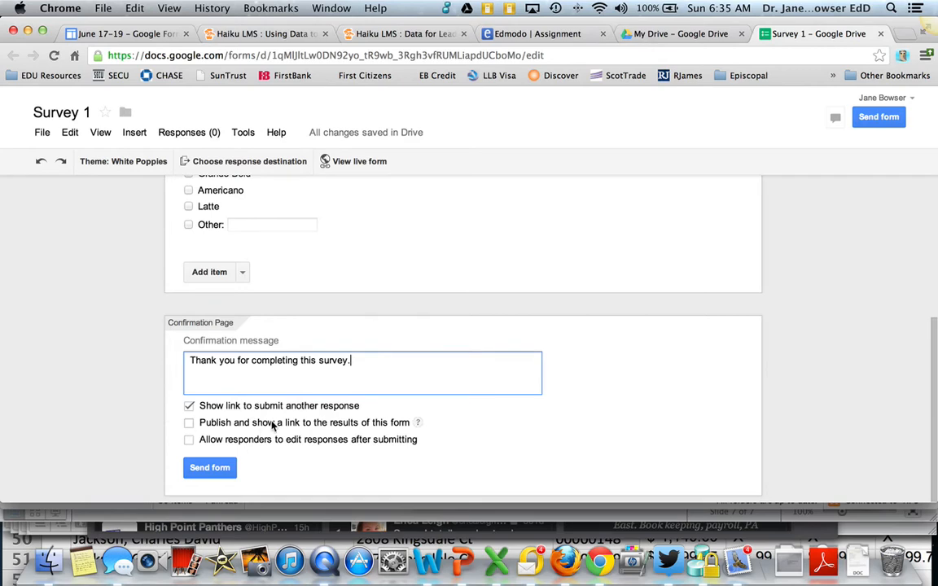
scroll(264, 423, up, 5)
scroll(264, 423, down, 1)
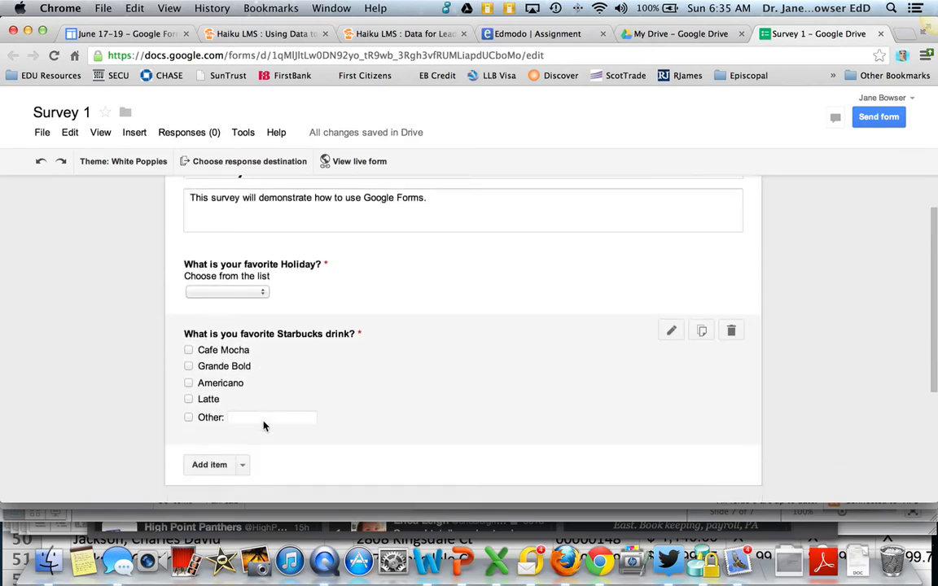
- Open the live version of Survey 1, look over its questions, and return to editing the form
scroll(263, 423, up, 1)
scroll(264, 422, down, 5)
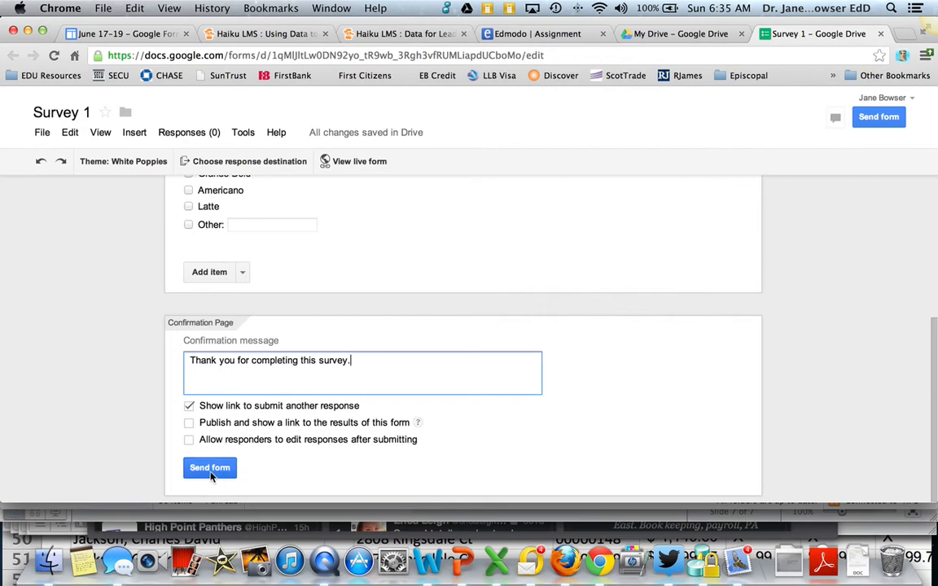
scroll(210, 476, up, 6)
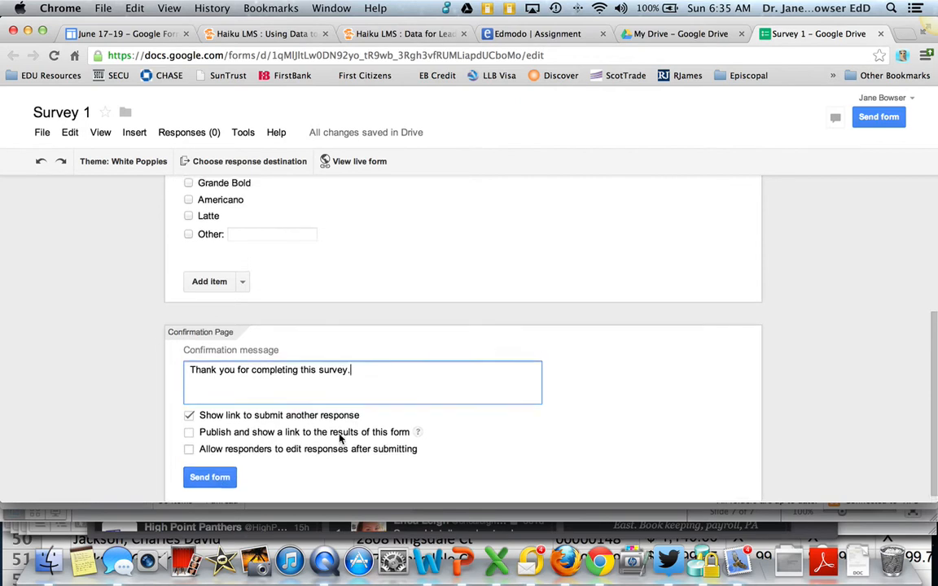
click(356, 162)
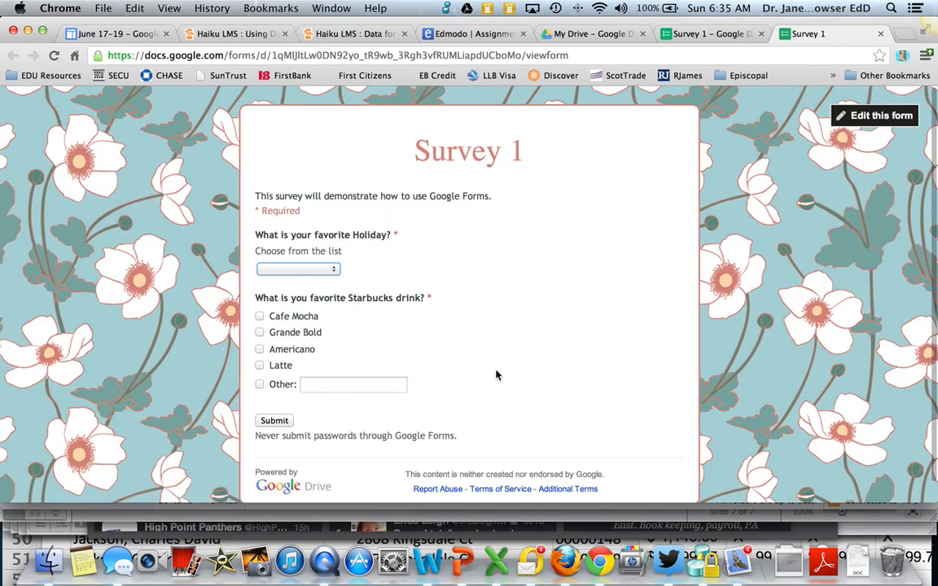
scroll(496, 375, down, 1)
scroll(496, 375, down, 1)
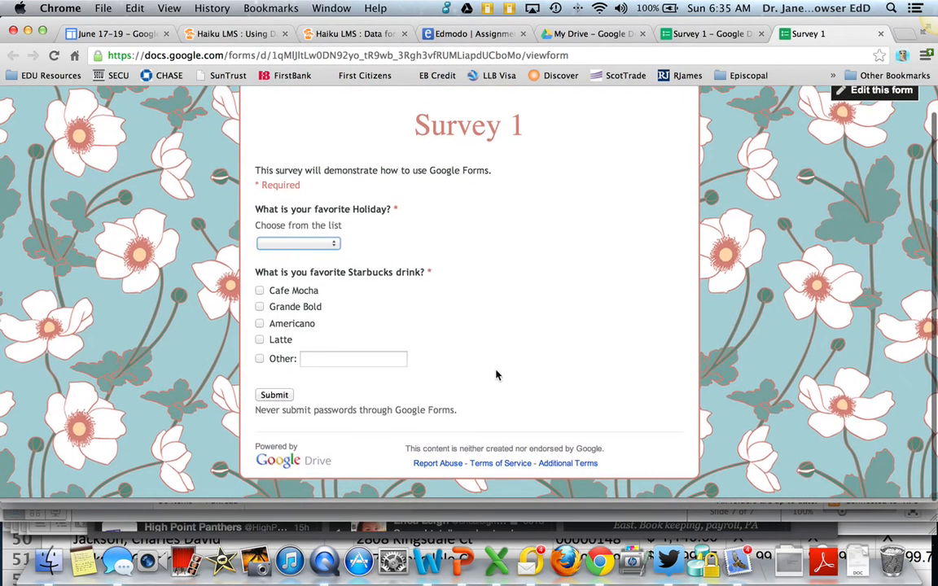
scroll(496, 375, up, 1)
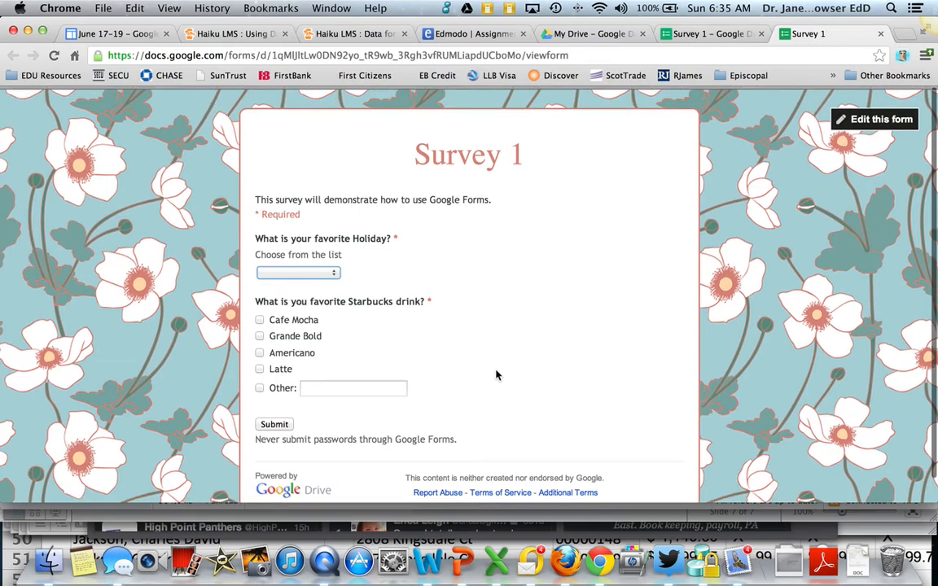
scroll(496, 375, down, 2)
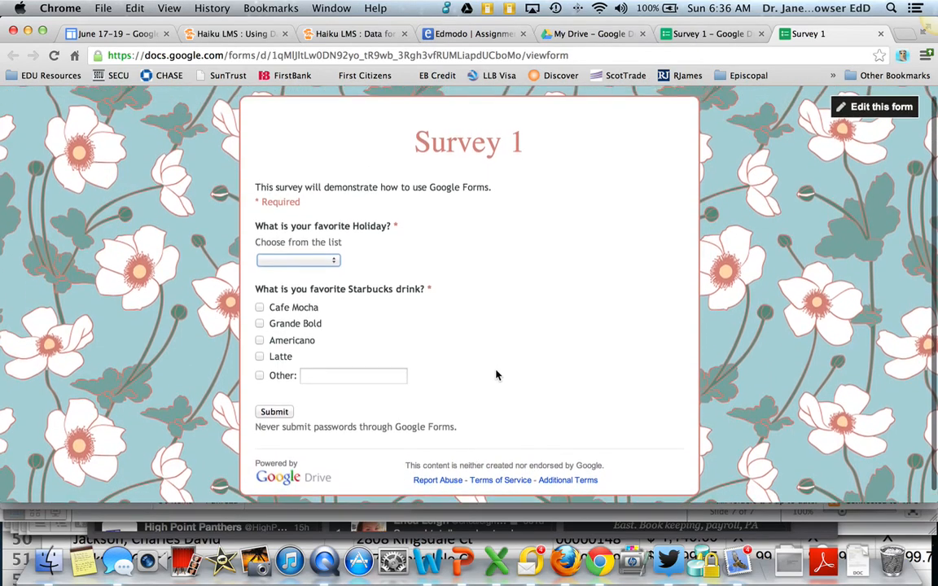
scroll(495, 375, up, 1)
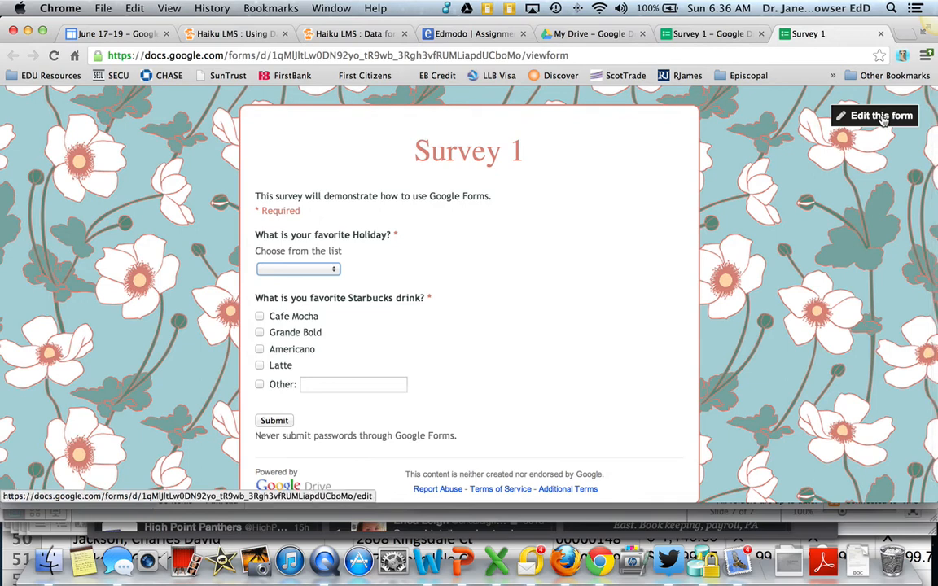
click(882, 116)
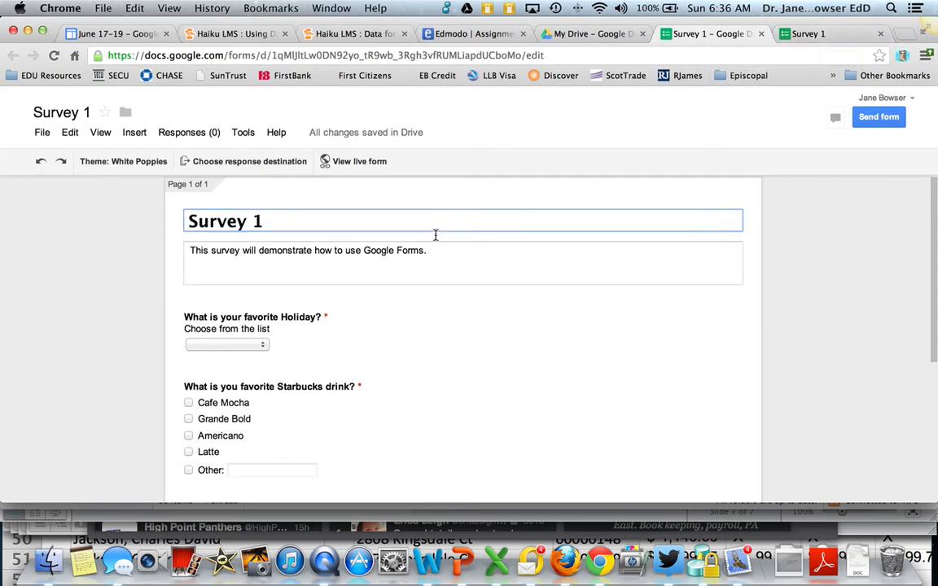
scroll(435, 236, down, 3)
scroll(436, 235, up, 3)
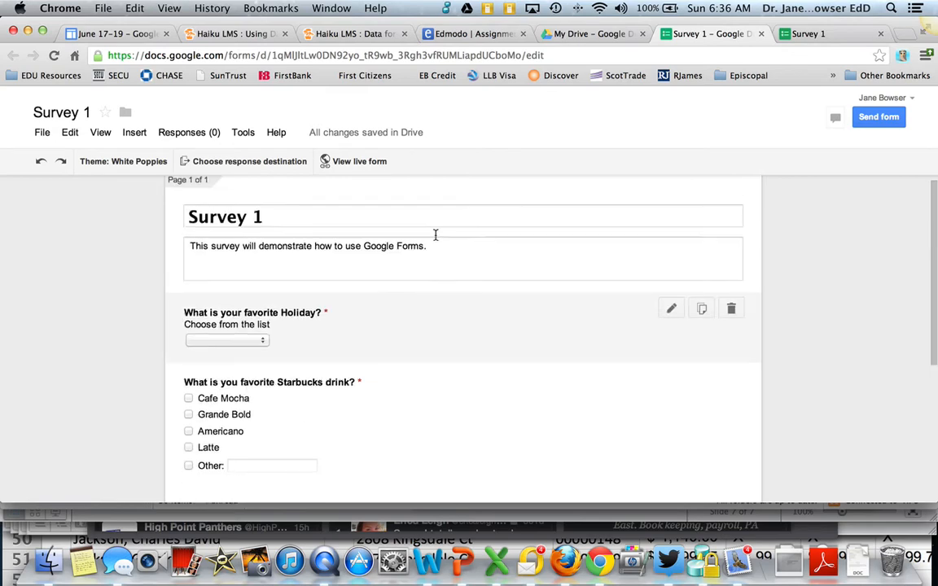
- Generate the form's embed code from the sending options and copy the iframe HTML
click(879, 118)
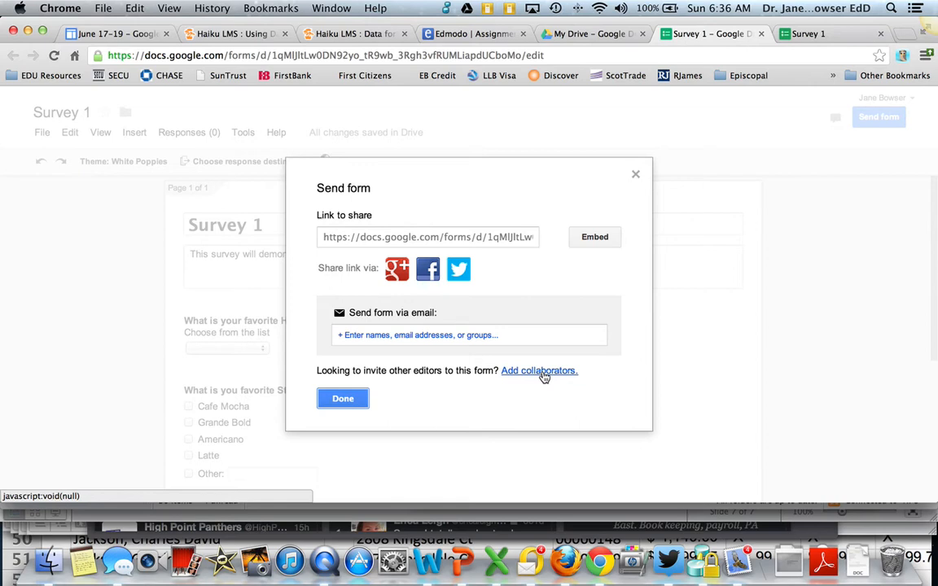
click(595, 237)
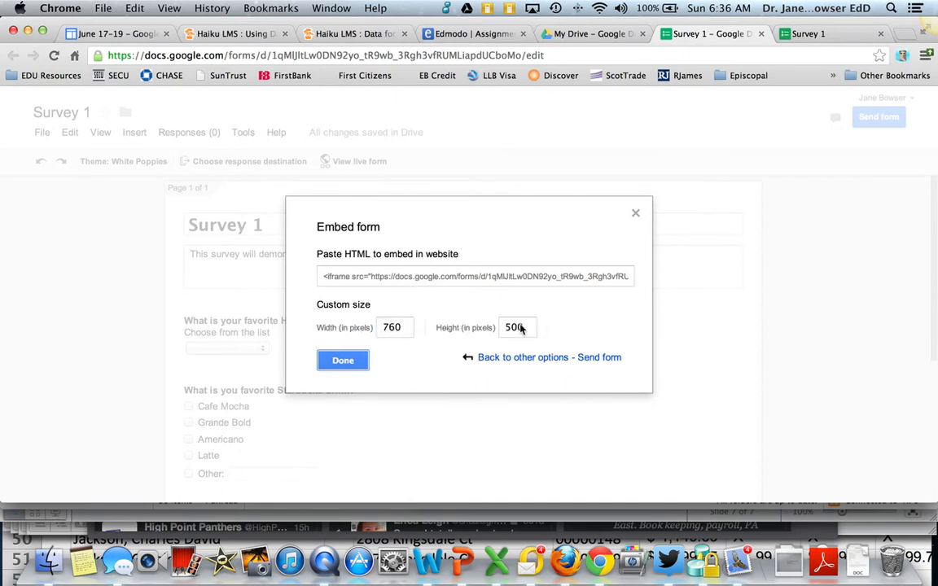
double_click(402, 327)
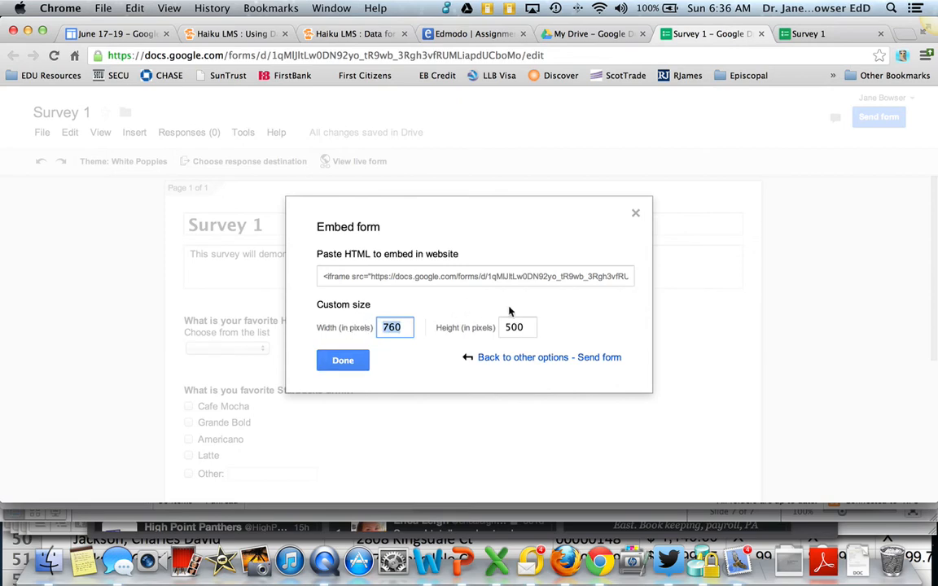
click(401, 279)
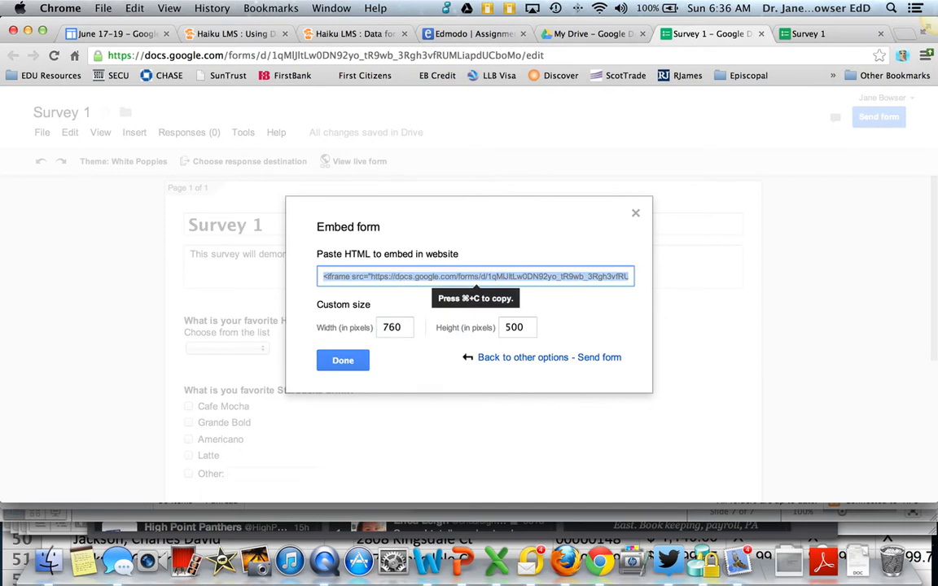
click(342, 364)
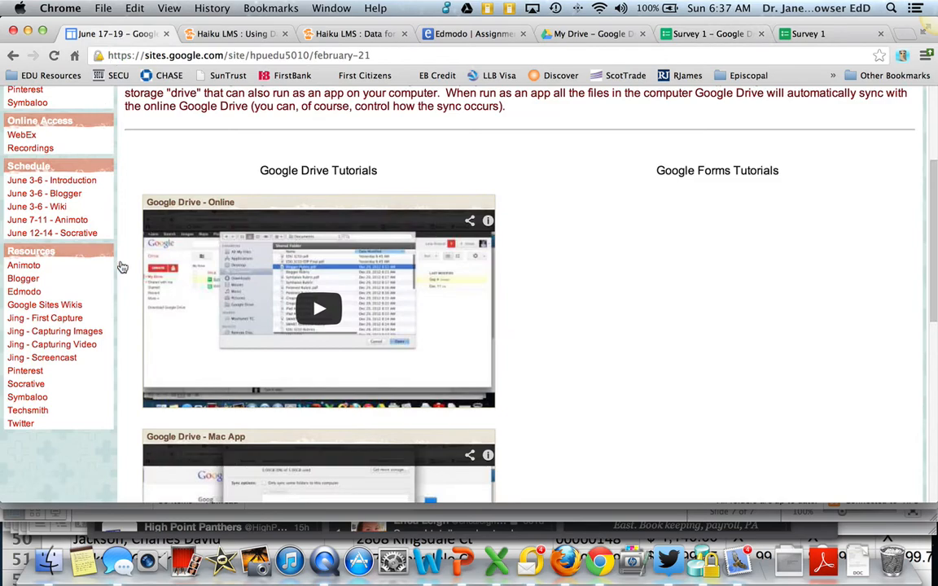
- Switch to the Google Sites technology wiki and create a top-level web page named "Google Form"
scroll(152, 258, up, 5)
scroll(151, 258, up, 1)
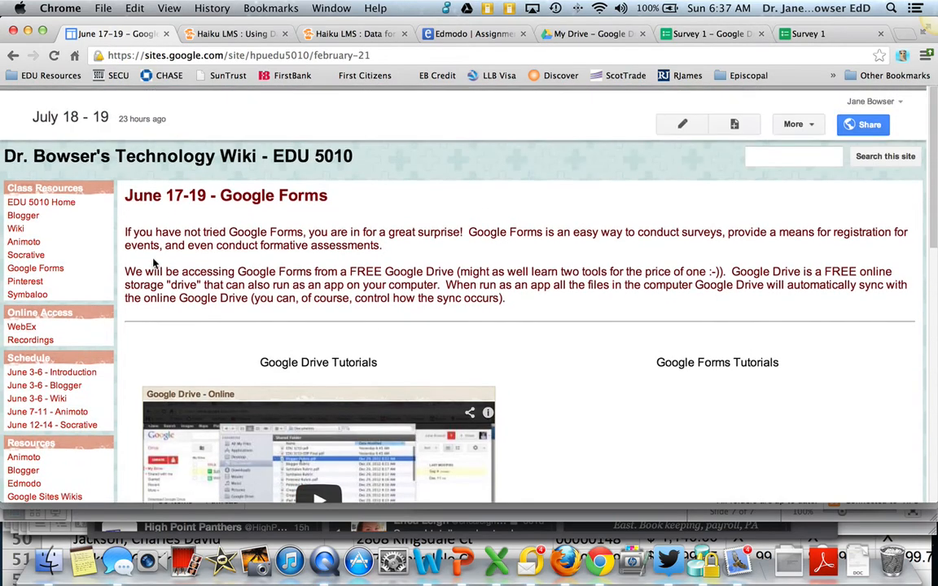
click(741, 122)
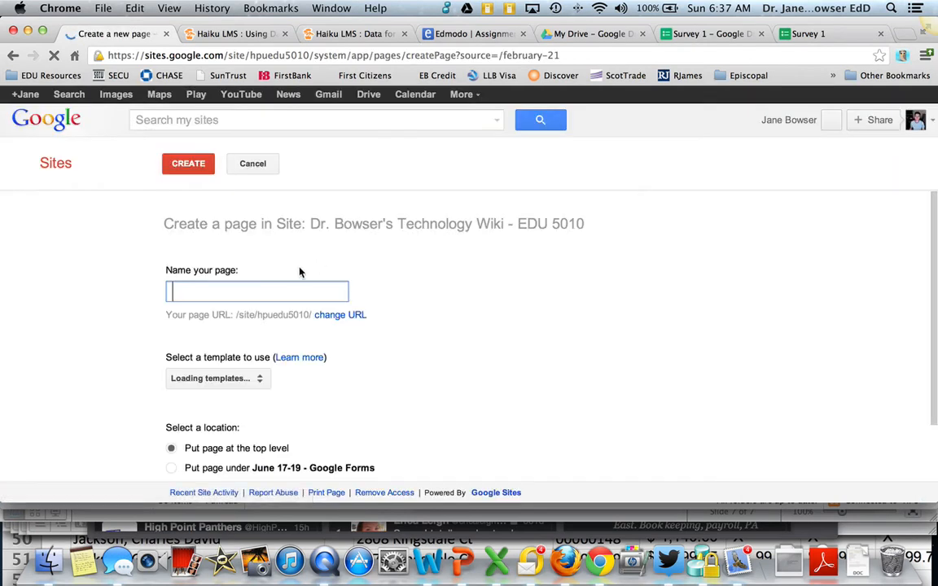
text(Google Form)
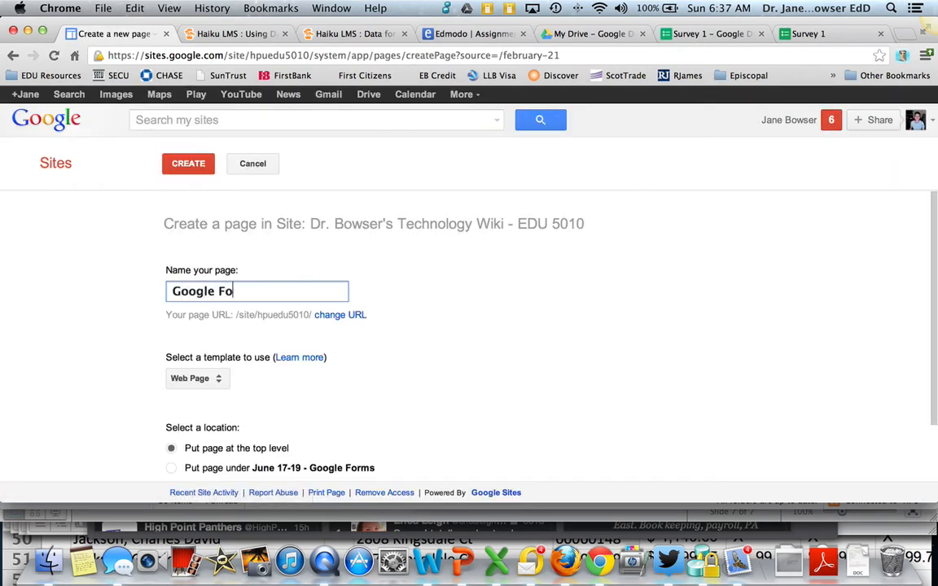
click(182, 162)
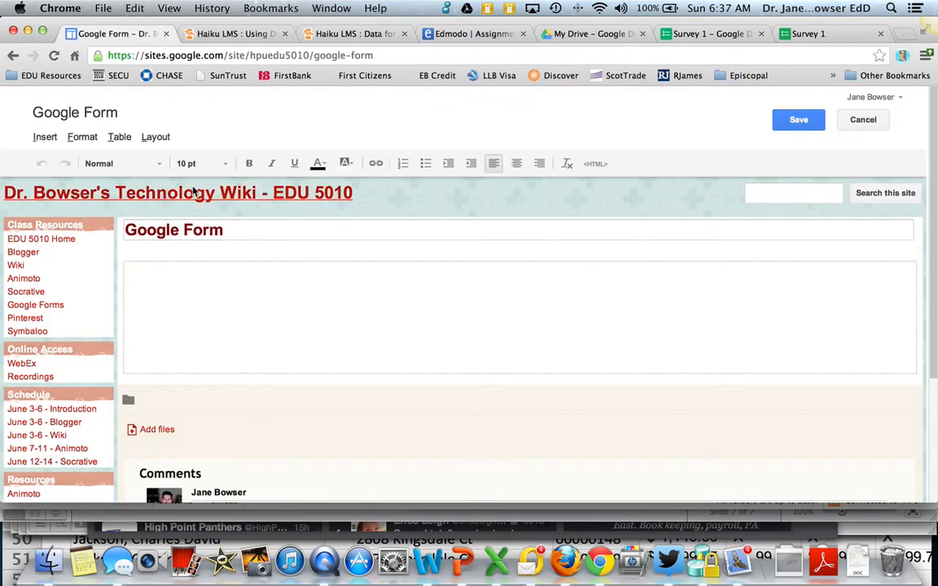
- Apply the "One column" layout to the page and insert the form's copied iframe code as HTML in the middle section
click(156, 138)
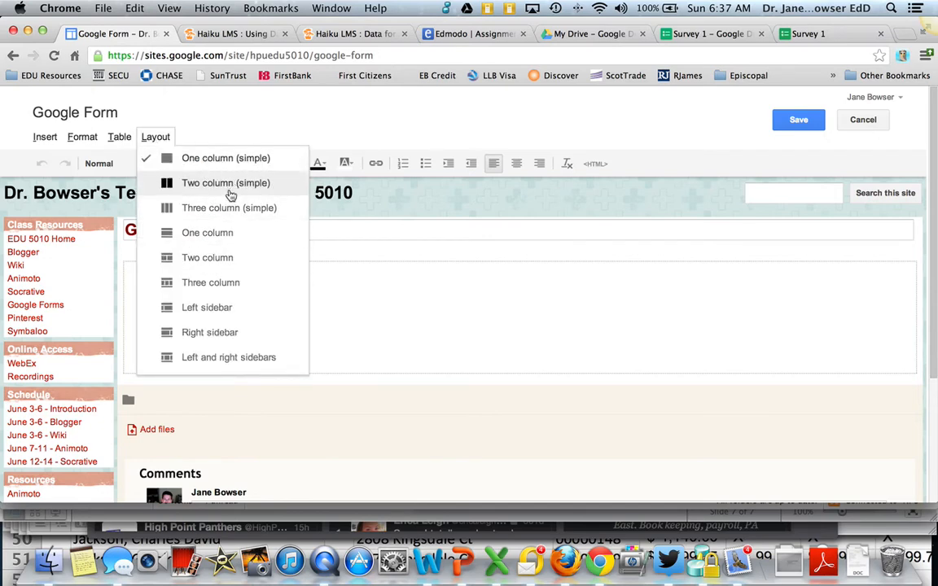
click(219, 237)
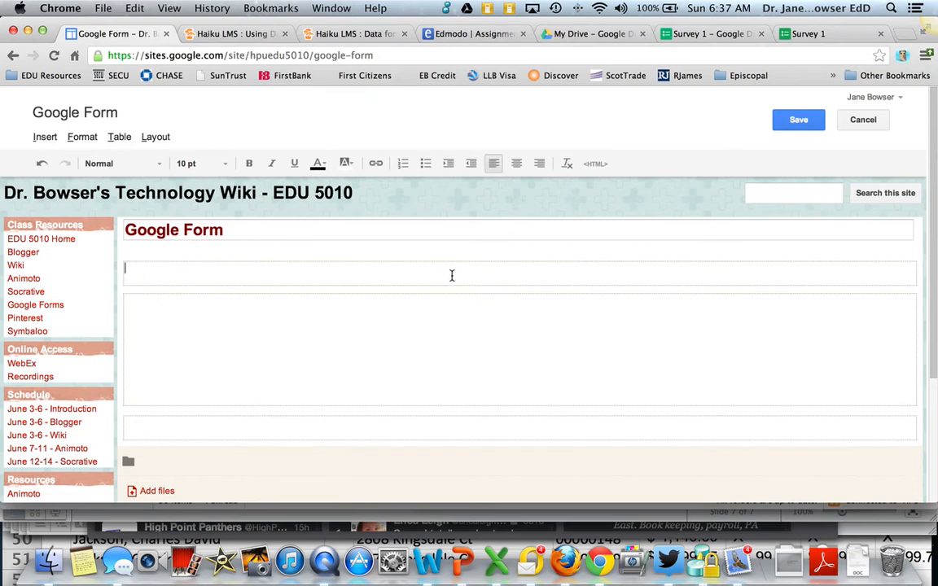
click(138, 304)
click(596, 164)
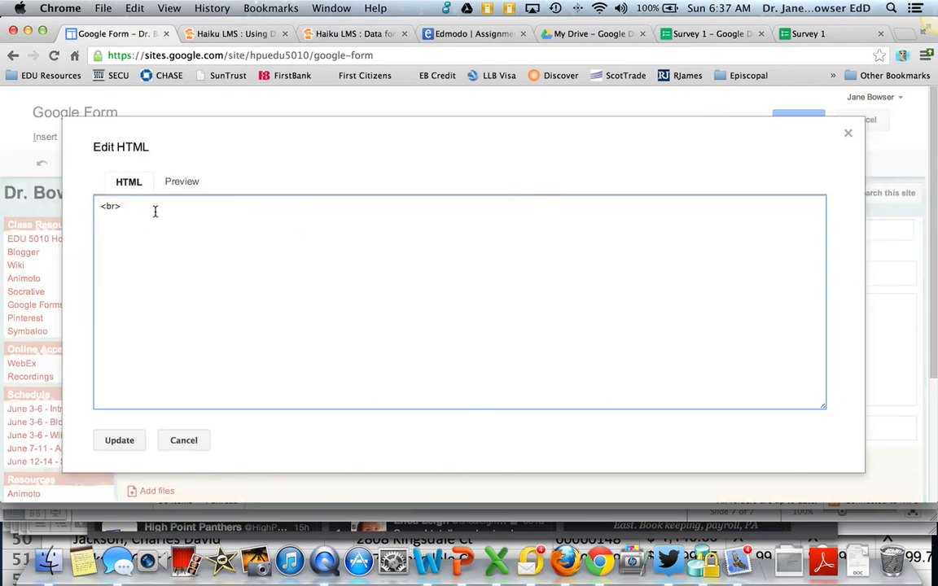
right_click(110, 213)
click(153, 284)
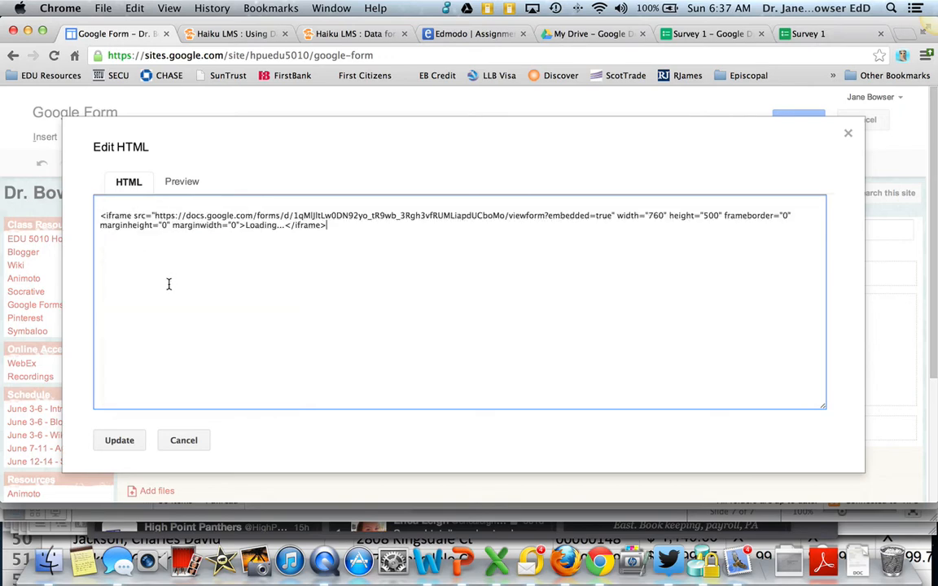
click(123, 443)
- Center the embedded form gadget and save the Google Form page
click(284, 348)
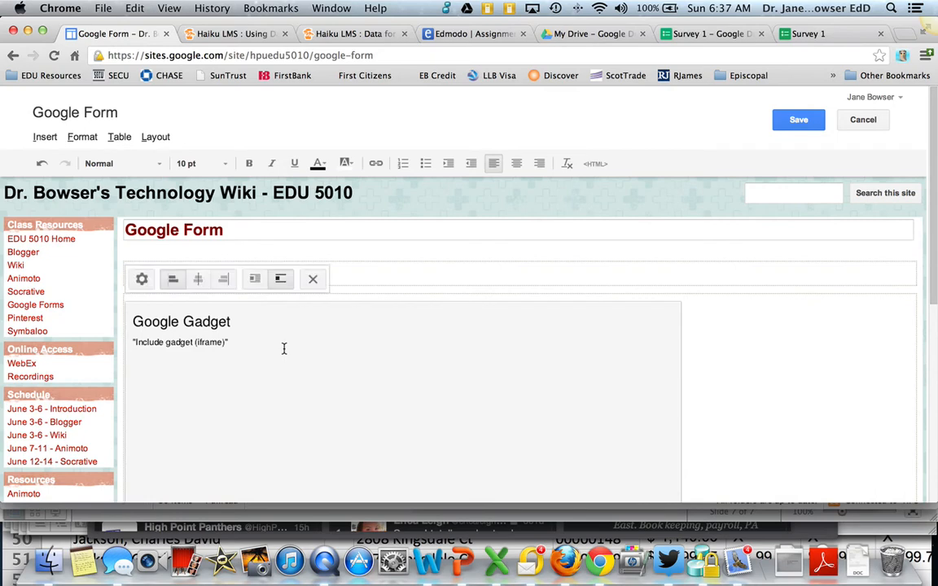
click(199, 279)
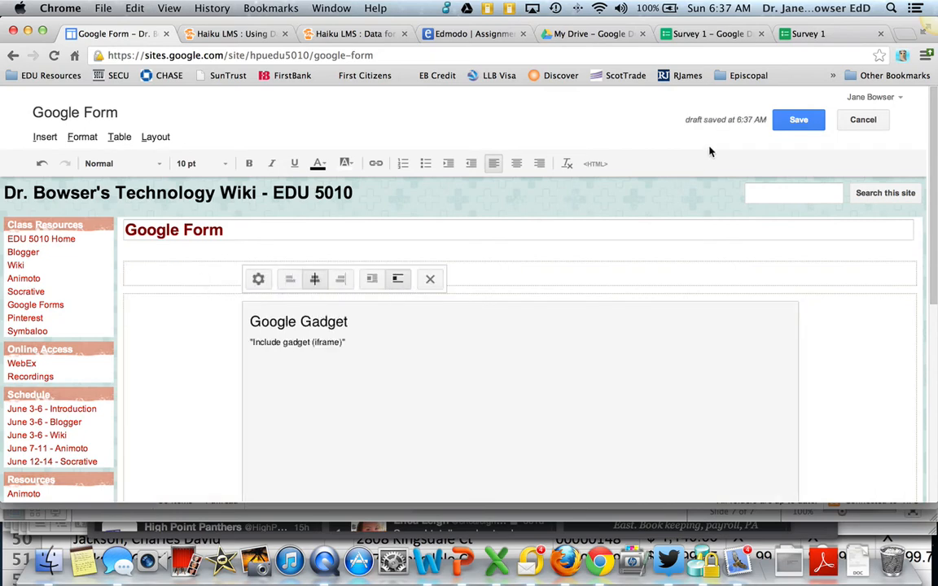
click(797, 119)
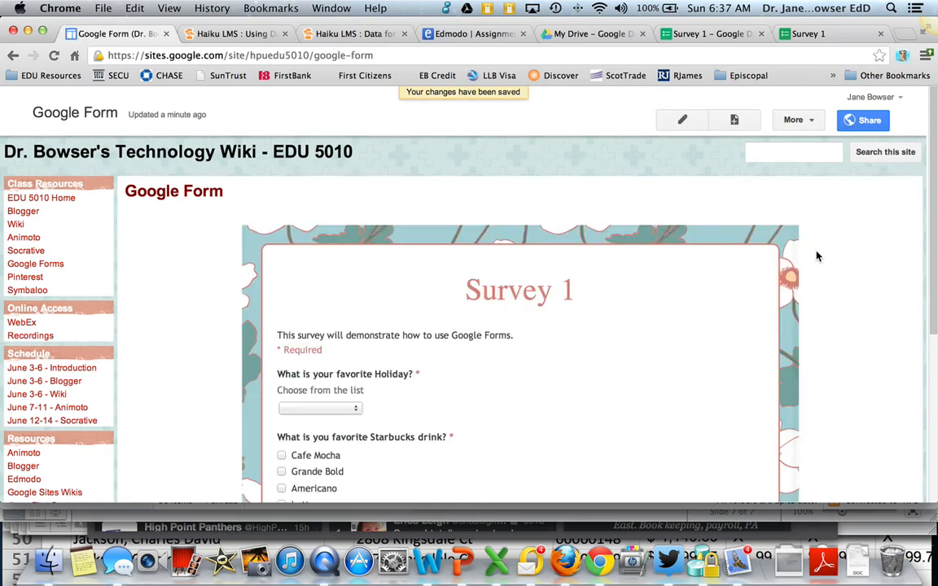
scroll(817, 257, down, 5)
scroll(817, 257, down, 1)
scroll(817, 256, up, 5)
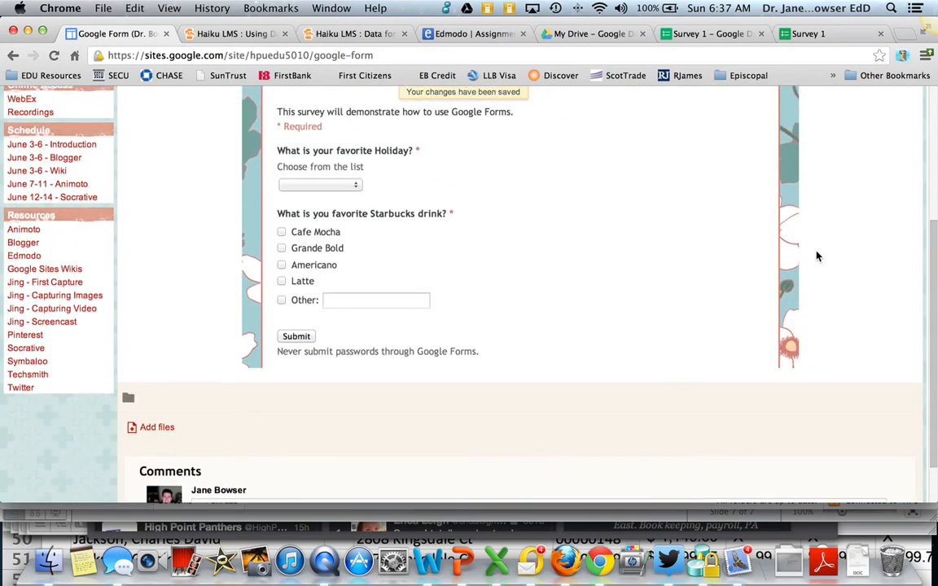
scroll(817, 256, down, 4)
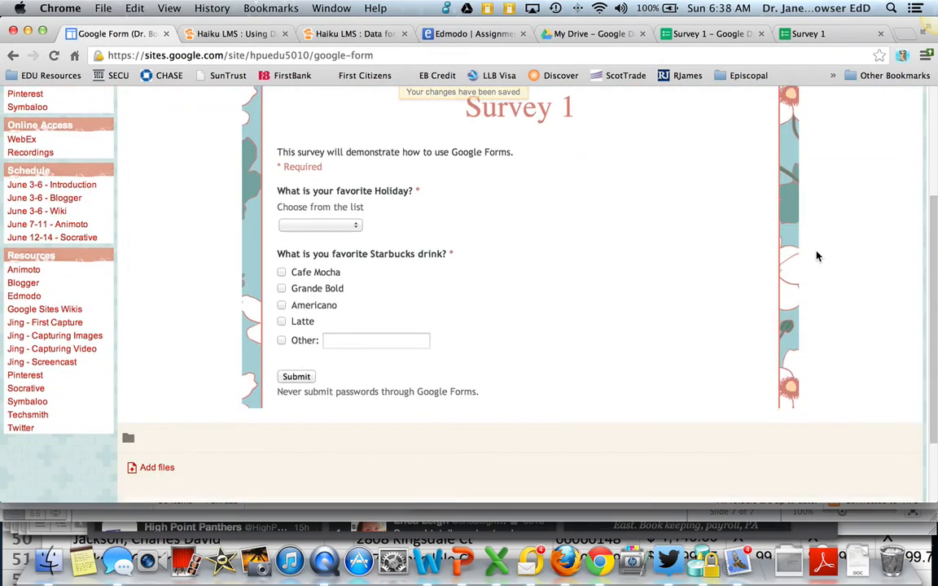
scroll(817, 257, up, 5)
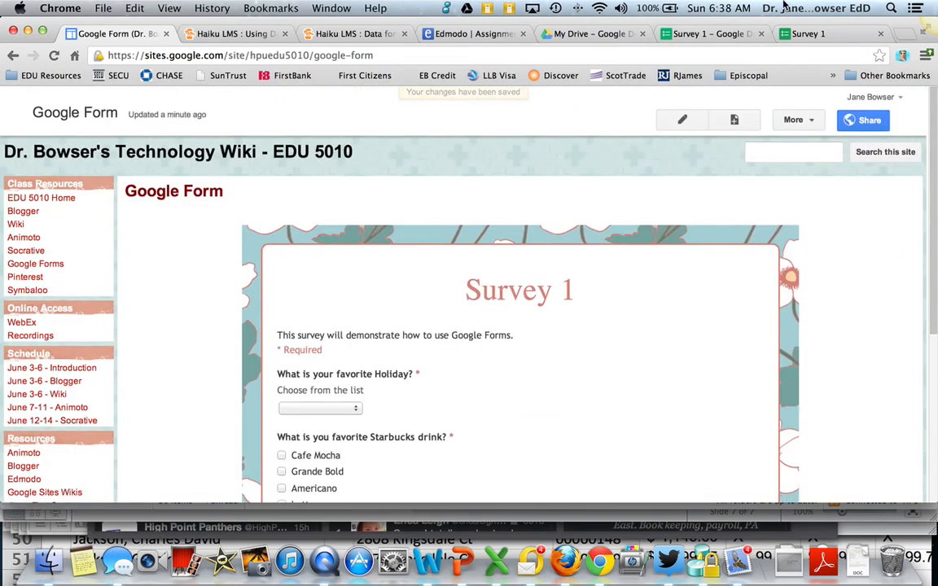
- Return to the Survey 1 form editor and review its file, editing, view and insertable item options
click(717, 33)
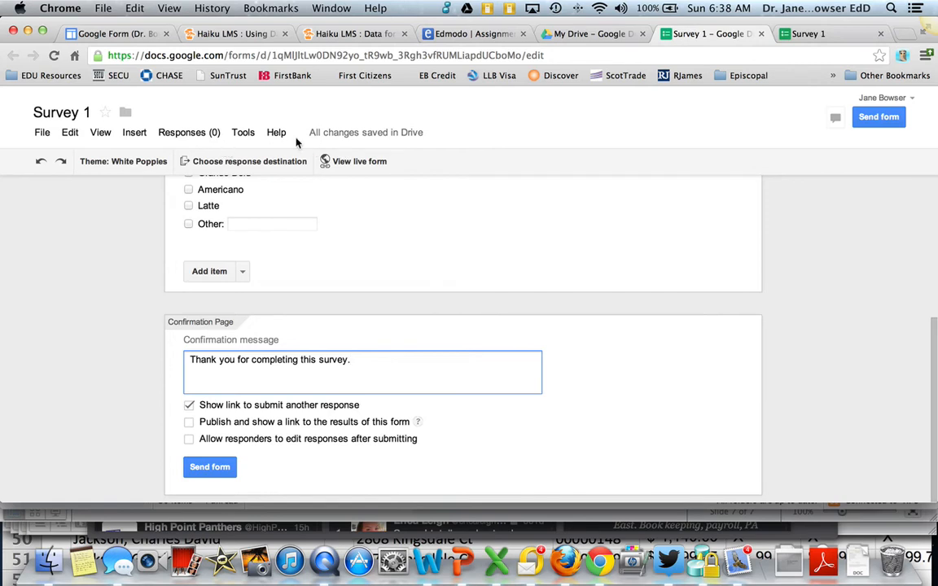
mouse_move(353, 133)
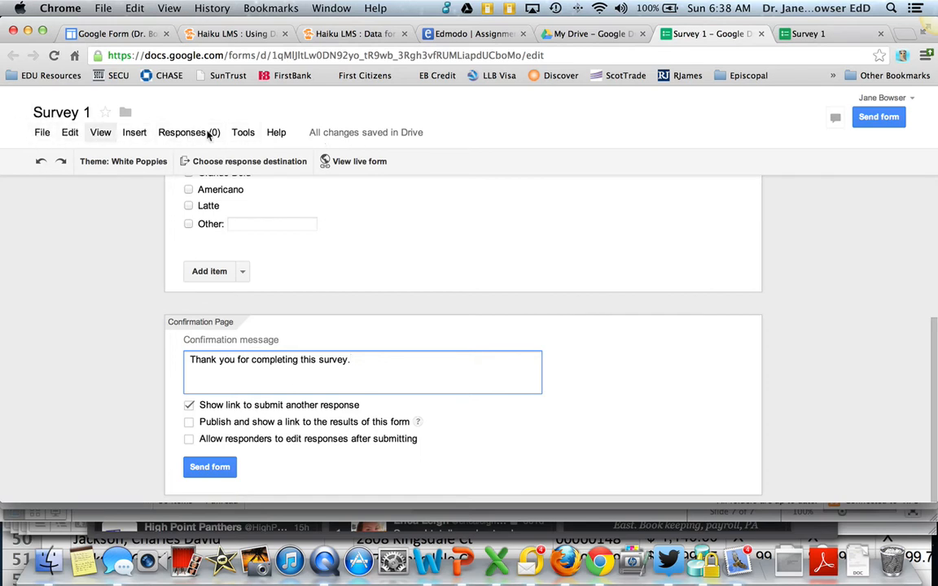
click(42, 134)
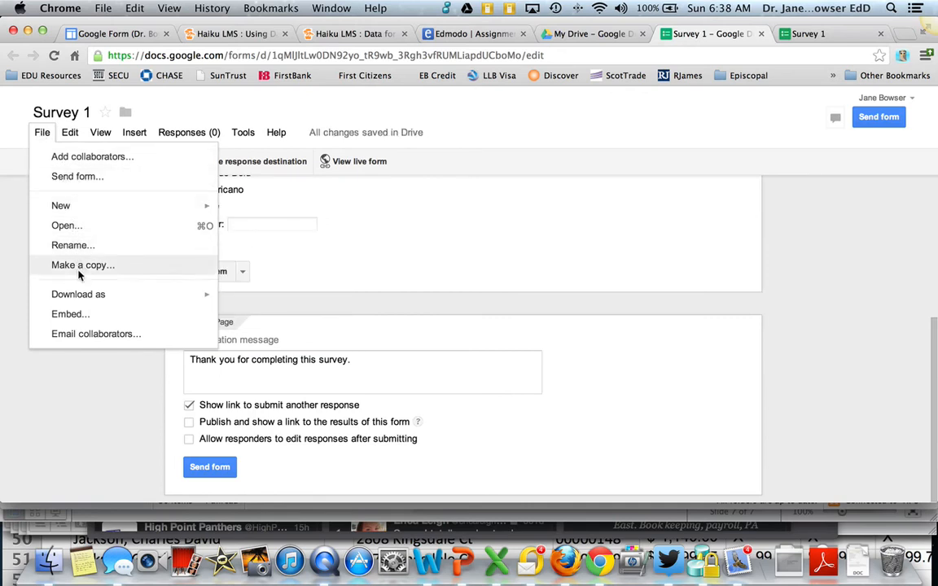
mouse_move(82, 298)
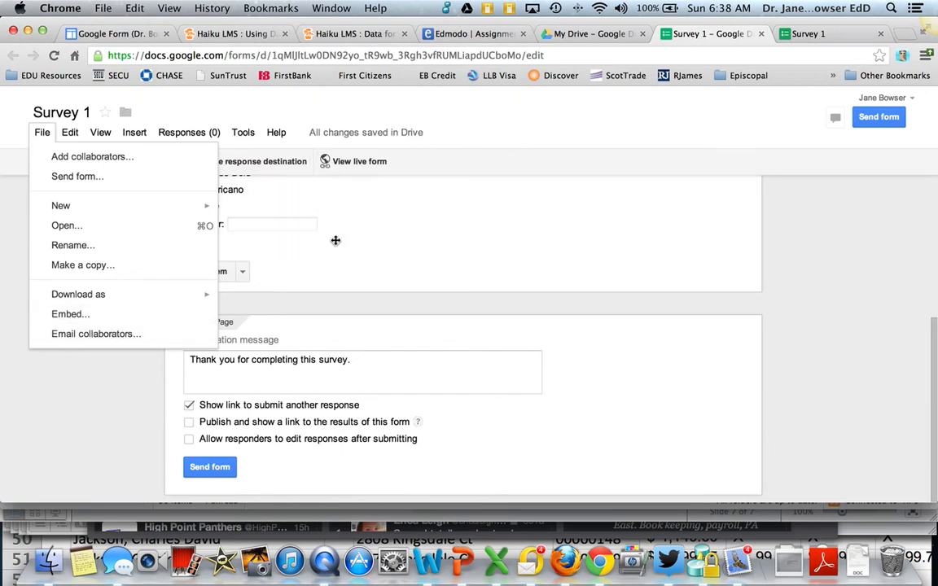
mouse_move(188, 206)
click(71, 135)
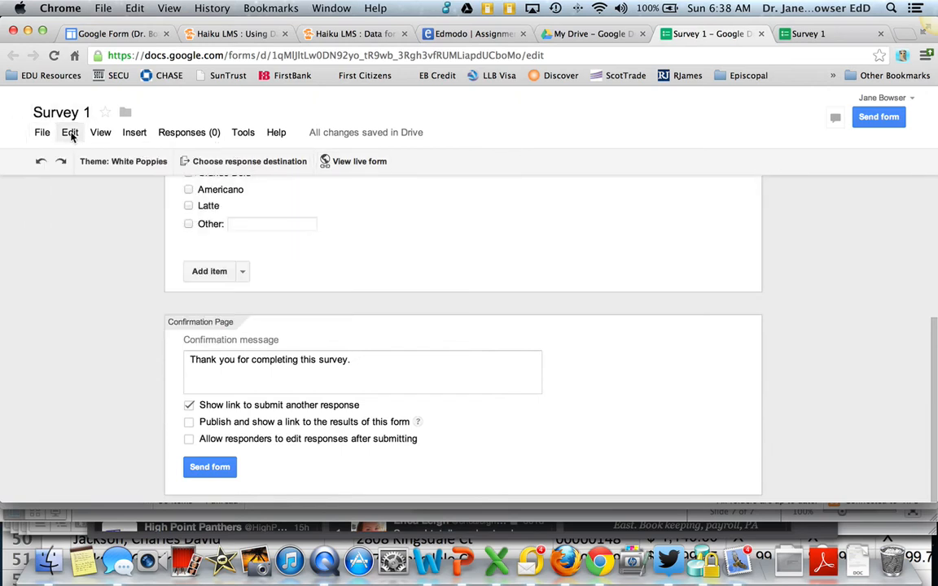
click(71, 135)
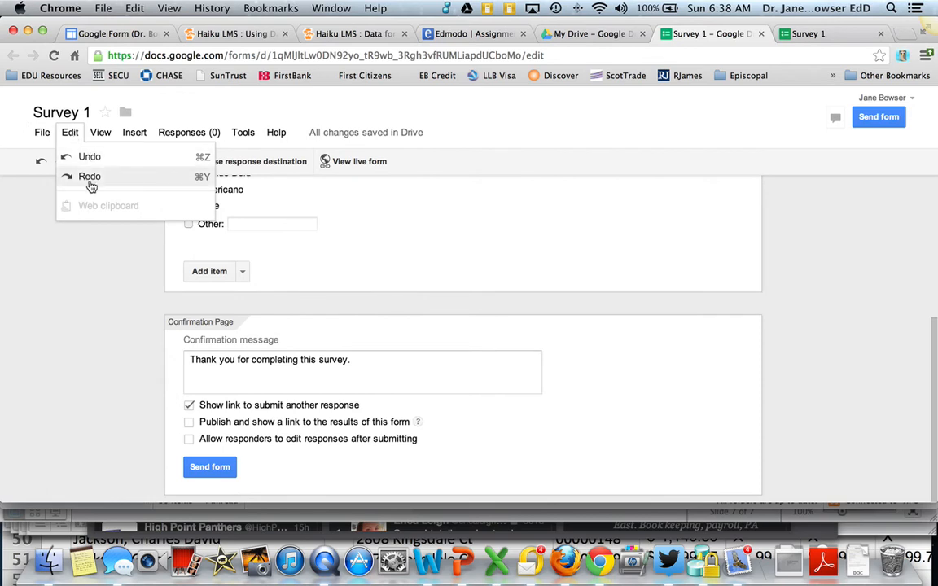
click(98, 137)
click(100, 135)
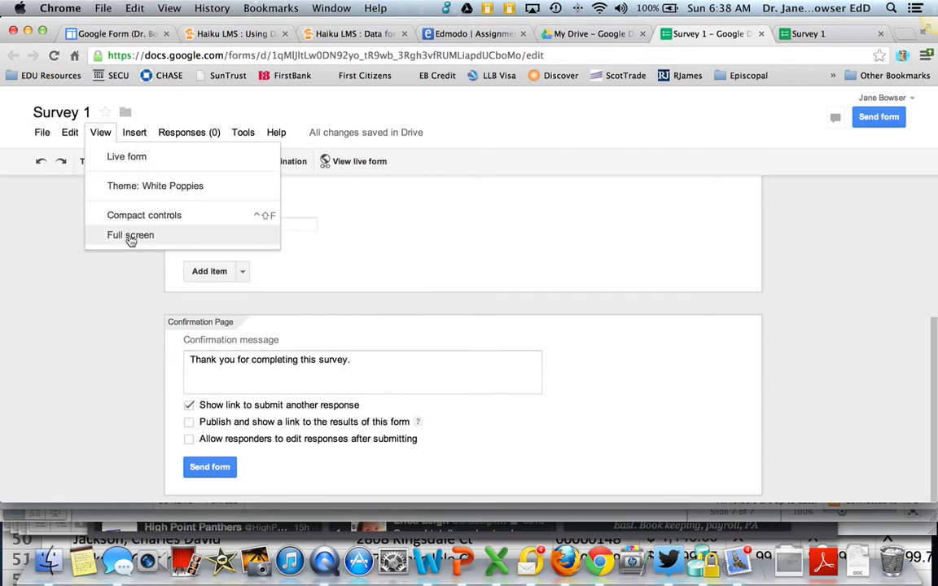
mouse_move(130, 135)
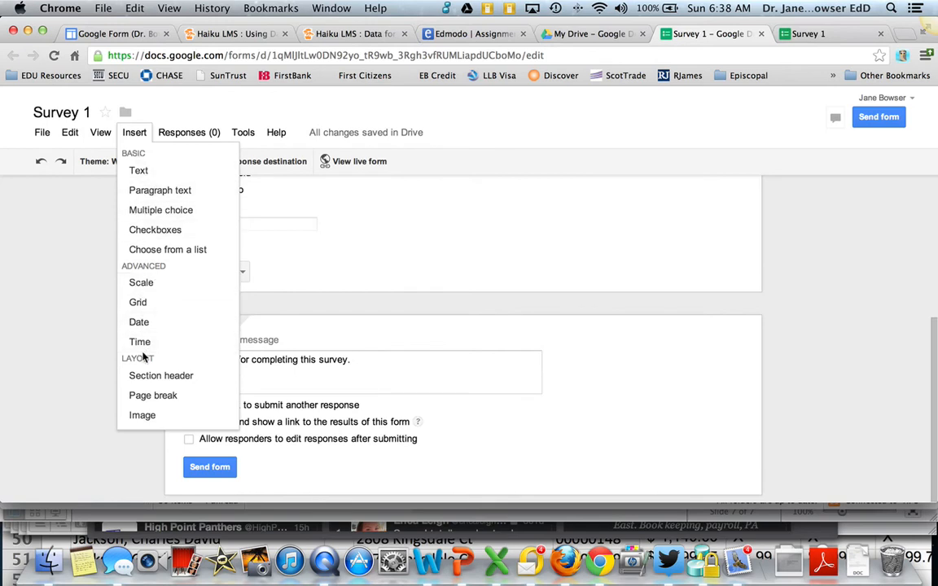
- Set the form's response destination to a new spreadsheet named "Survey 1 (Responses)"
mouse_move(185, 136)
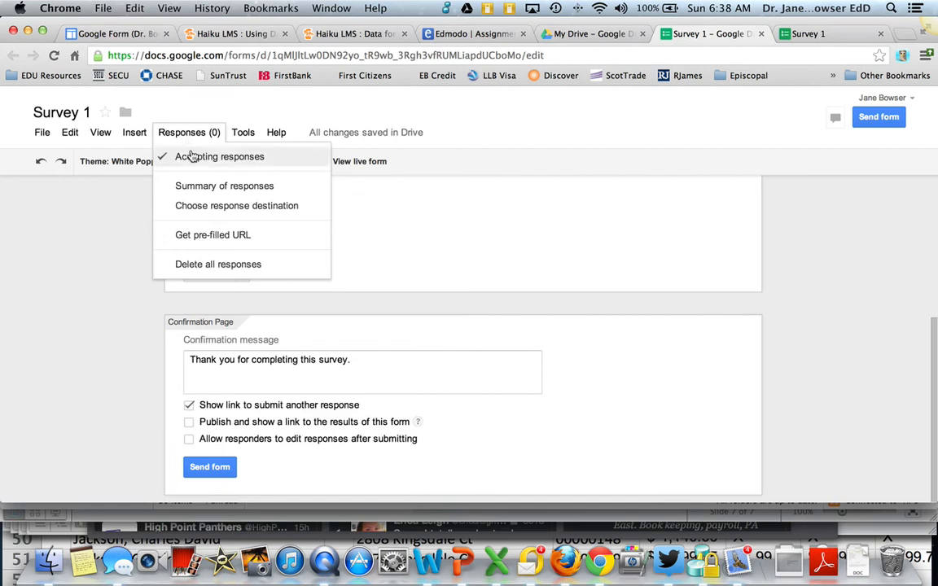
click(235, 209)
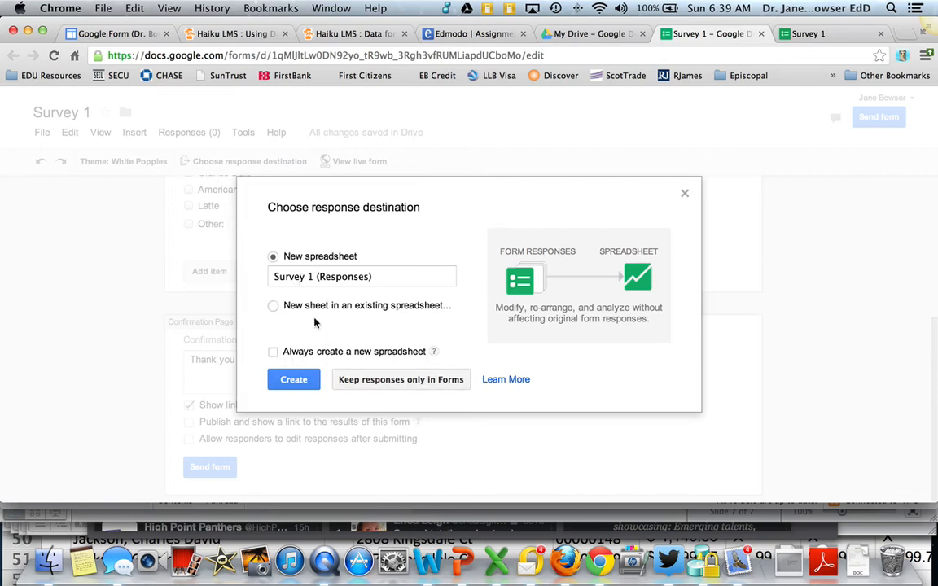
click(294, 380)
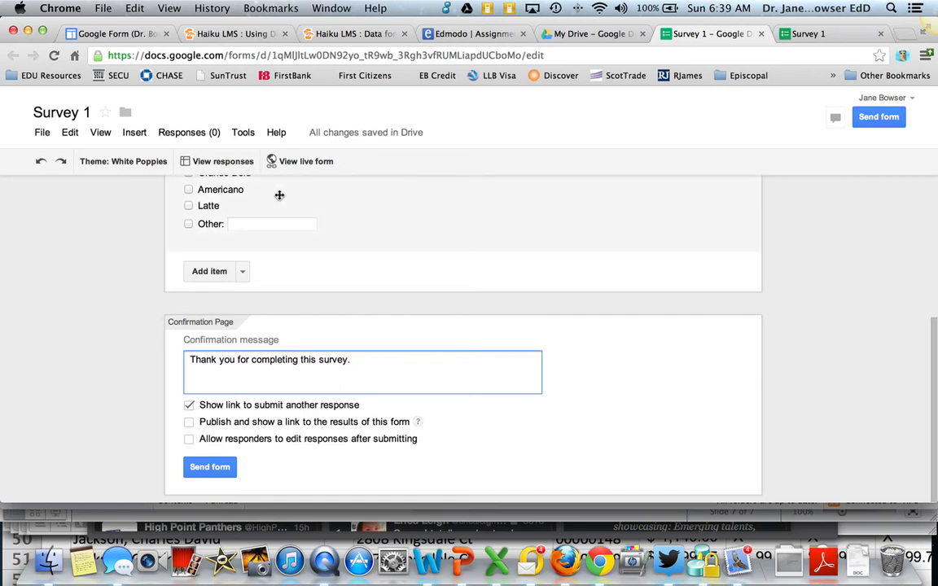
- Review the form editor's scripting tools and help resources
click(243, 133)
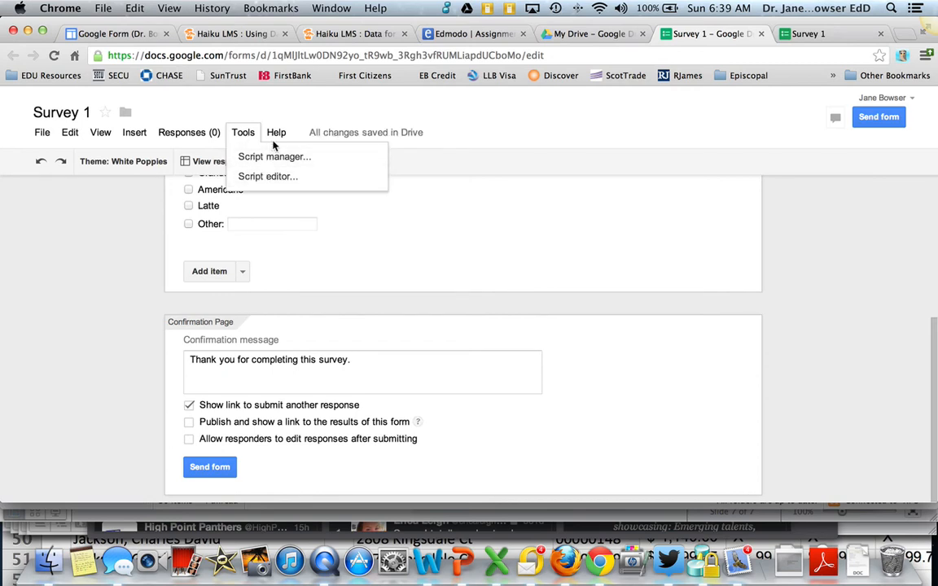
mouse_move(274, 144)
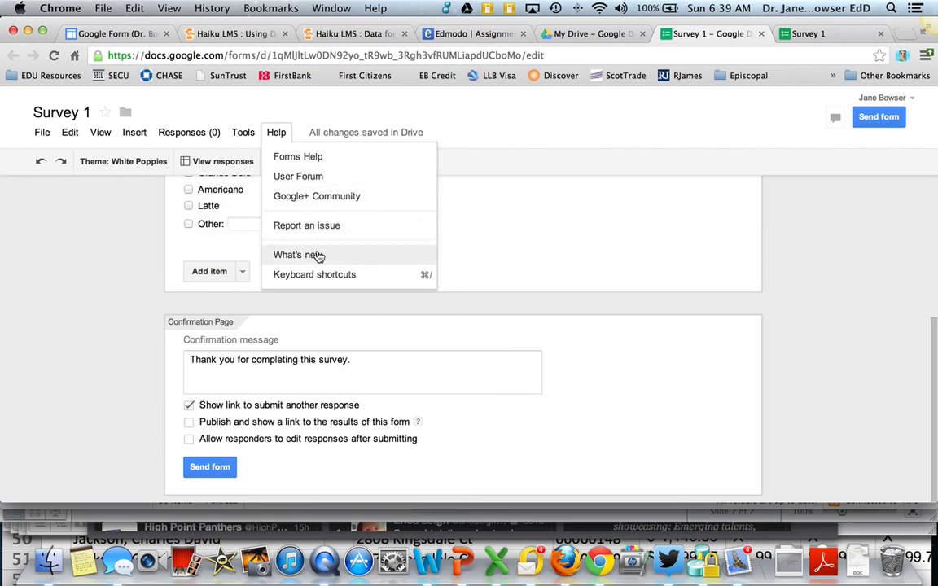
click(487, 124)
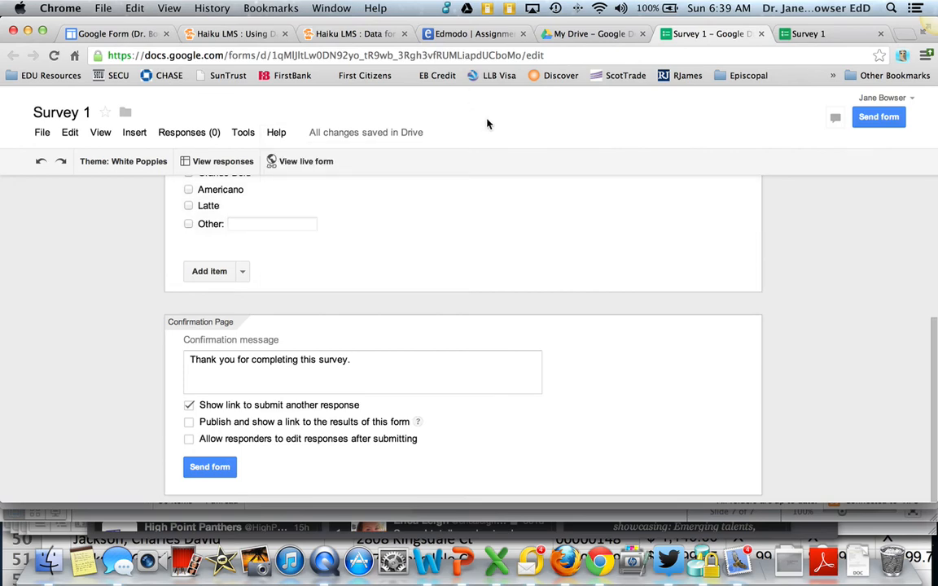
- Switch to My Drive and locate the Survey 1 form and its responses spreadsheet
click(593, 34)
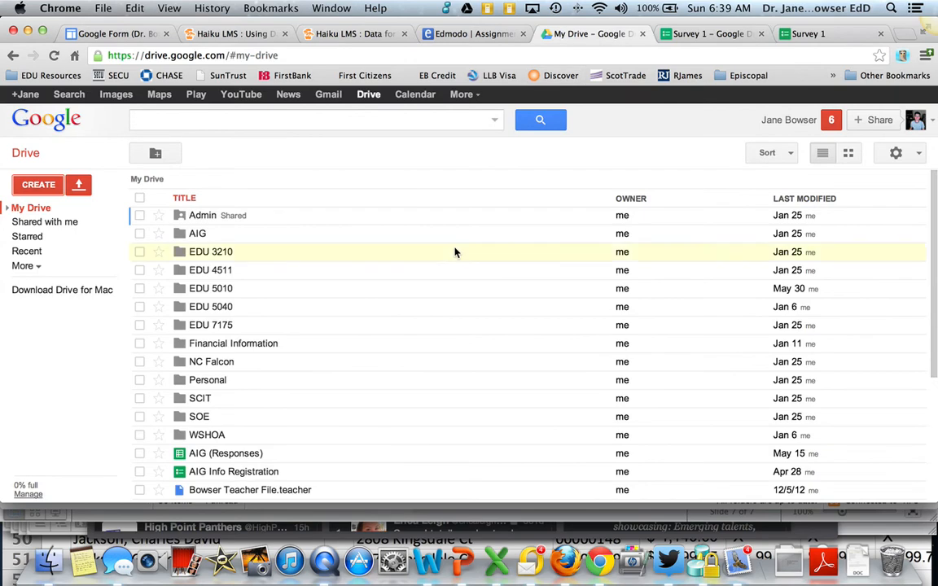
scroll(454, 252, down, 5)
scroll(454, 251, down, 2)
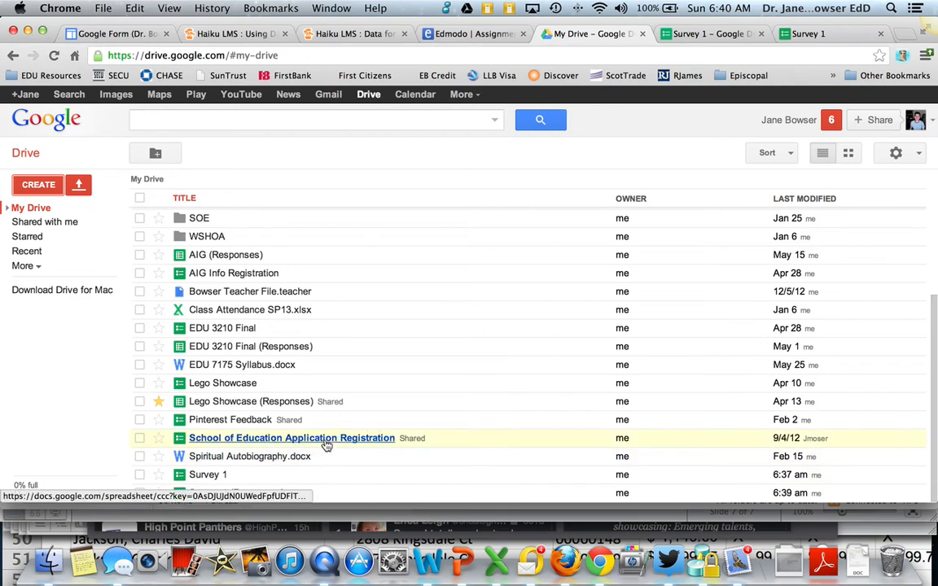
scroll(366, 460, down, 1)
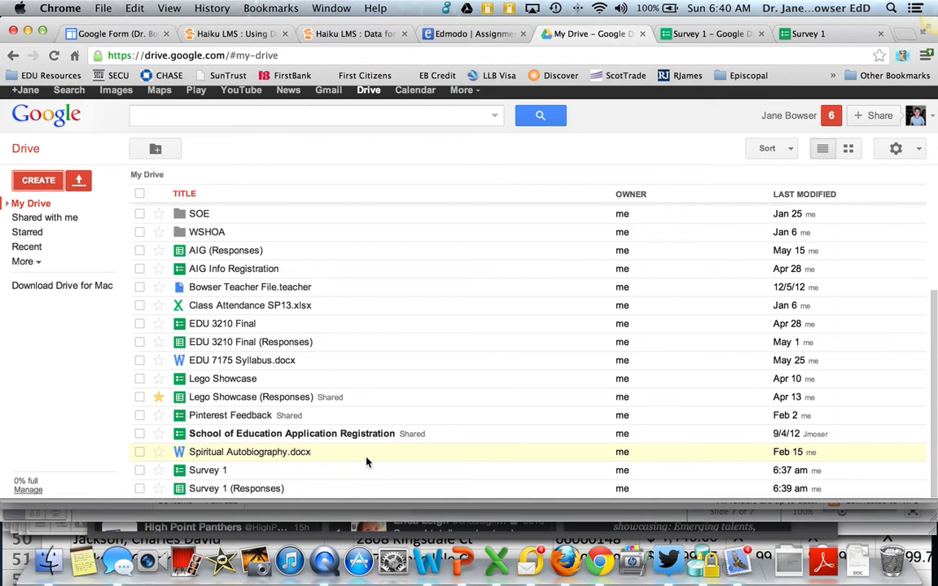
scroll(367, 460, up, 1)
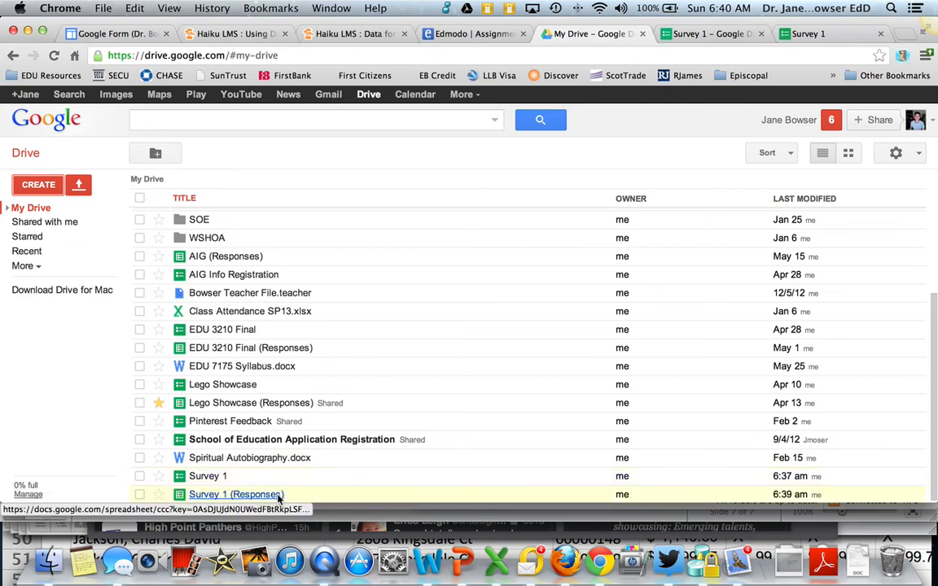
- Open the EDU 3210 Final form and look through its questions and confirmation message
click(234, 332)
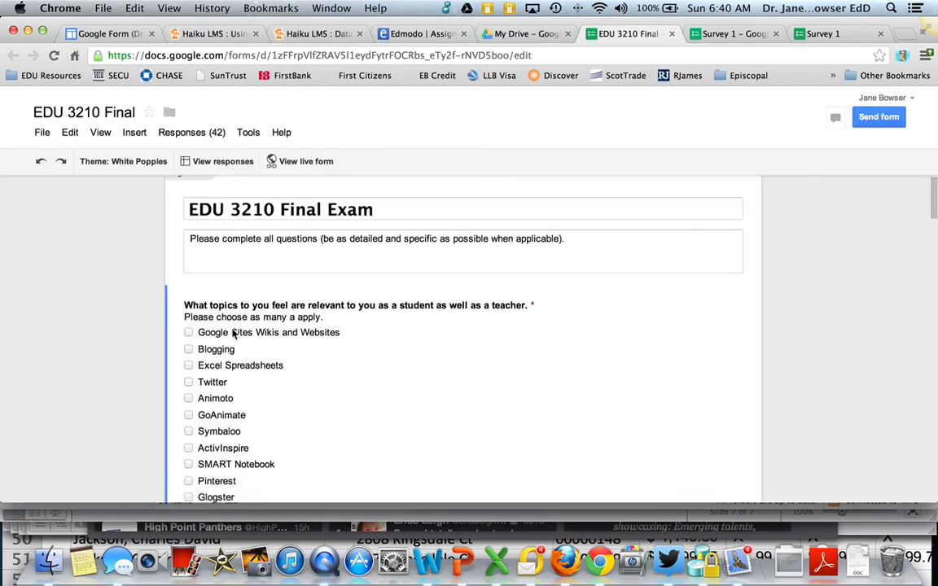
scroll(233, 332, down, 10)
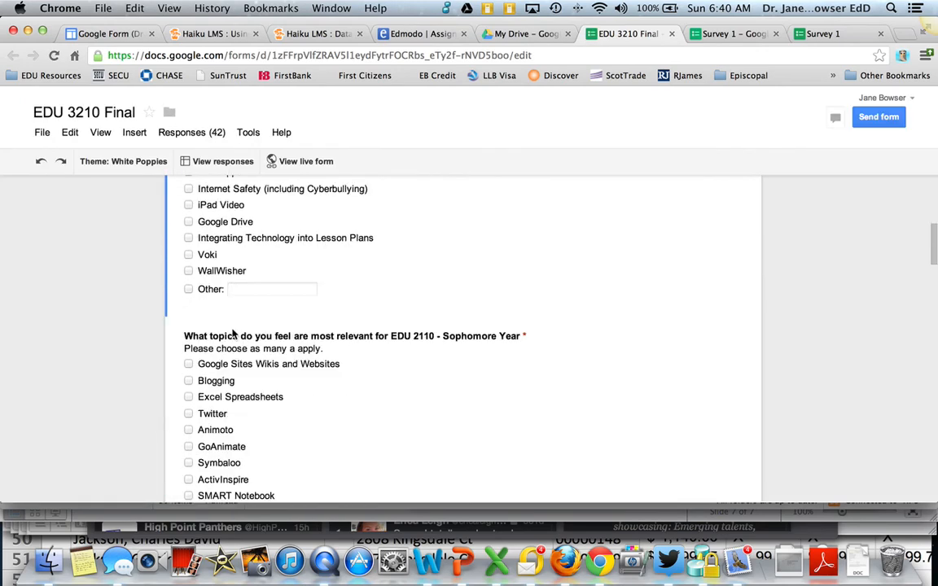
scroll(234, 332, down, 15)
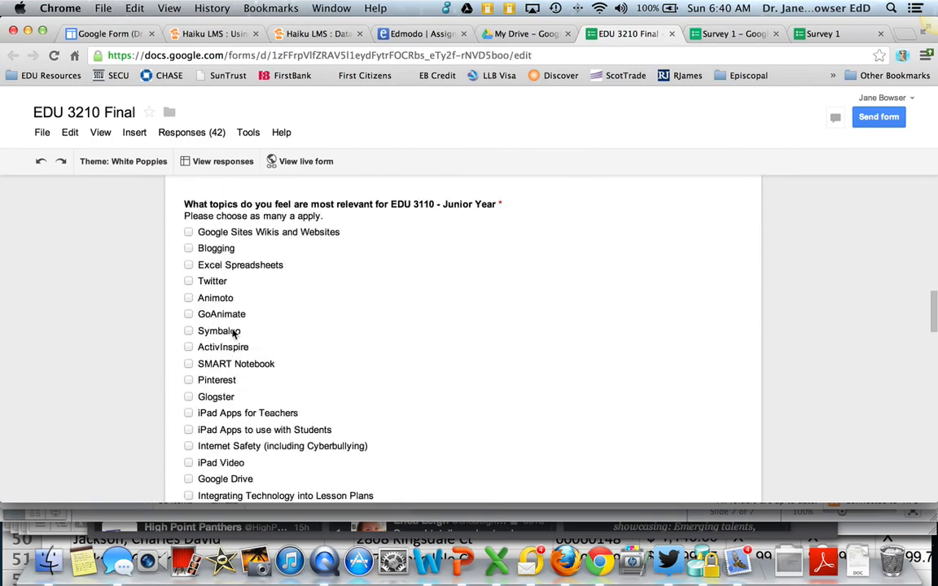
scroll(234, 333, down, 20)
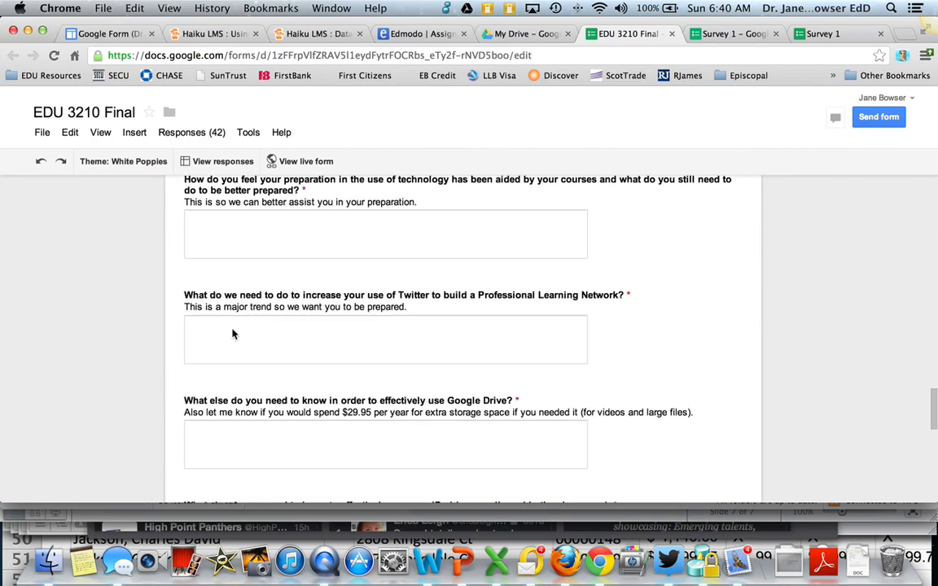
scroll(232, 333, down, 15)
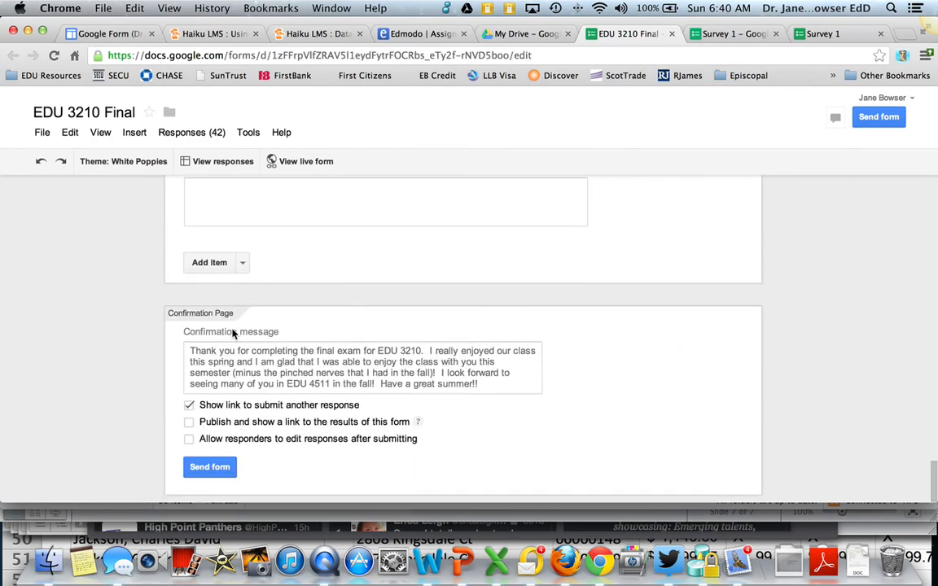
scroll(234, 332, up, 20)
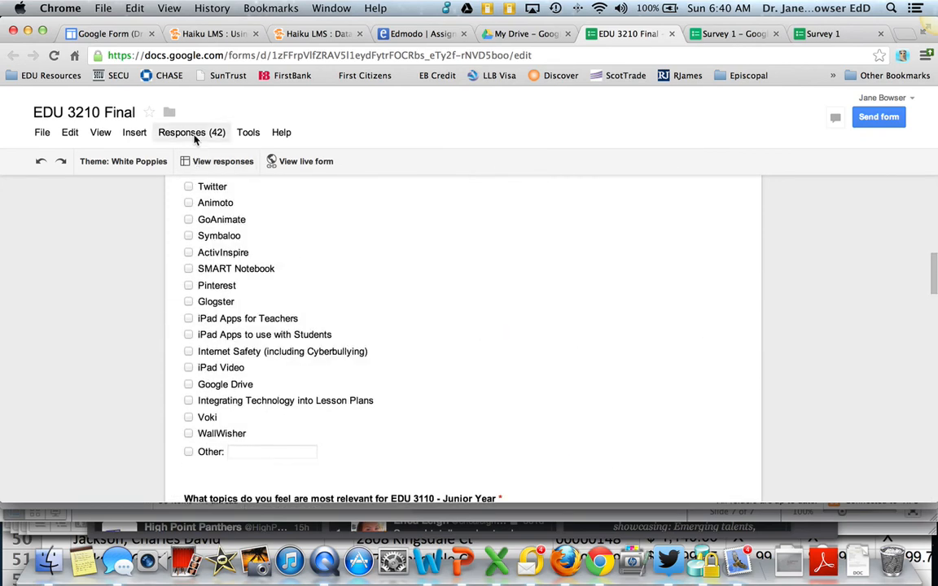
- View the EDU 3210 Final form's collected responses in its linked spreadsheet and close the spreadsheet
click(222, 162)
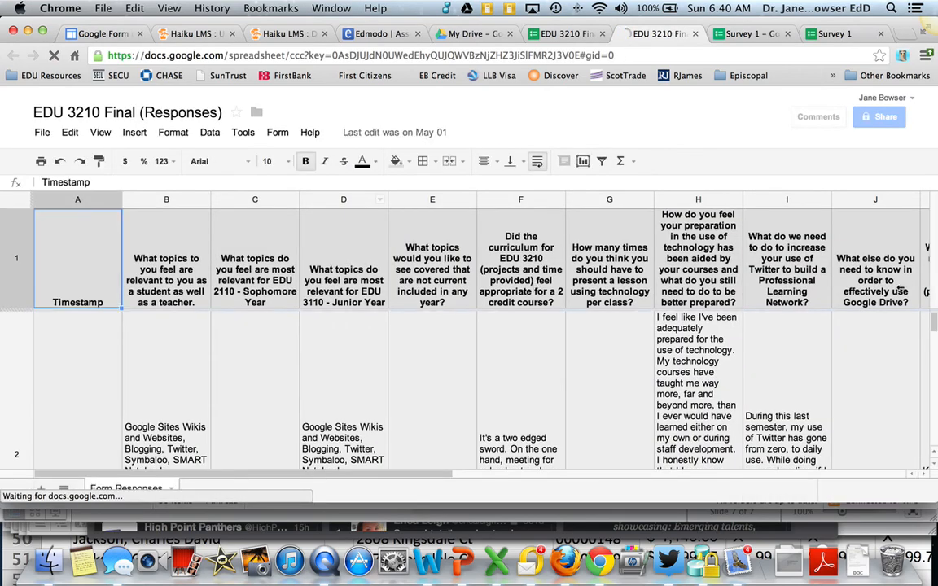
scroll(934, 351, down, 2)
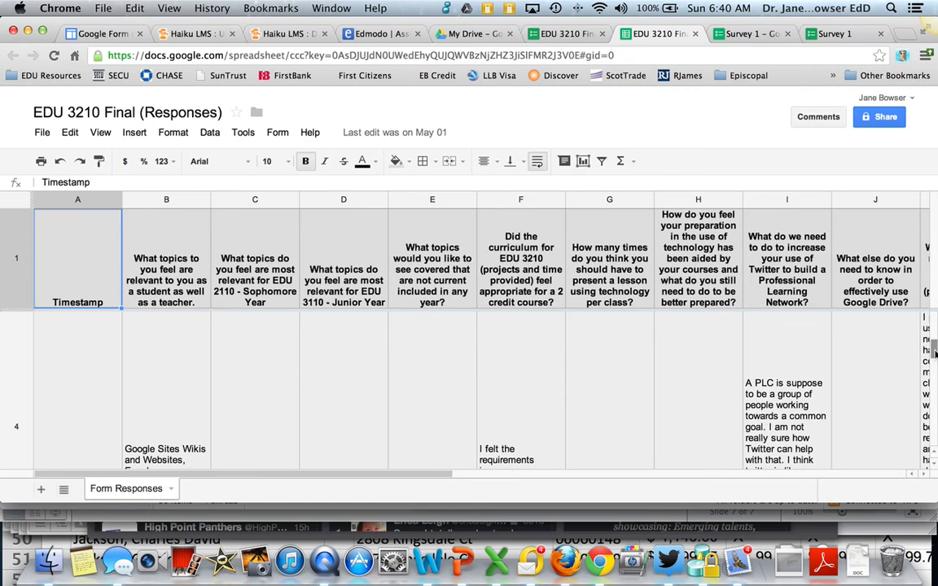
scroll(935, 352, down, 1)
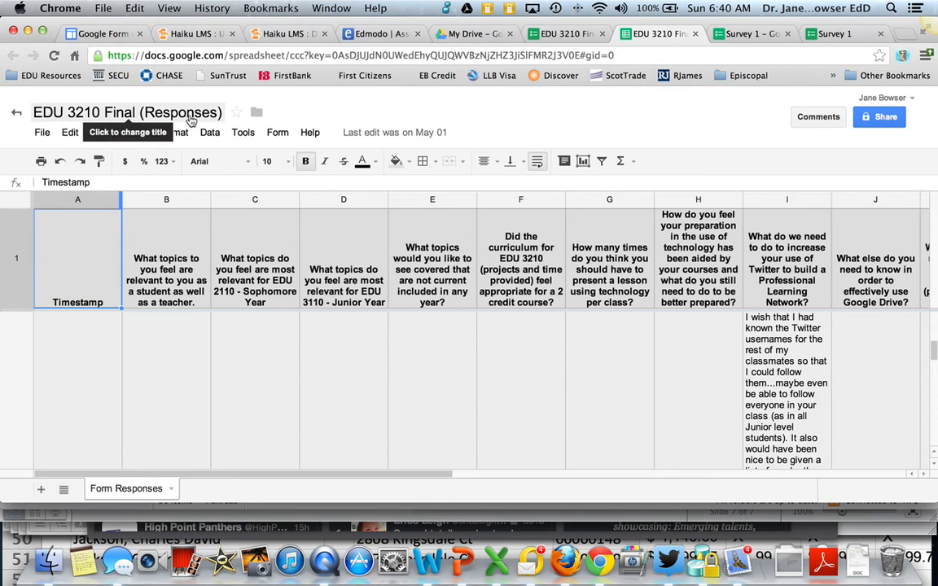
key(super+w)
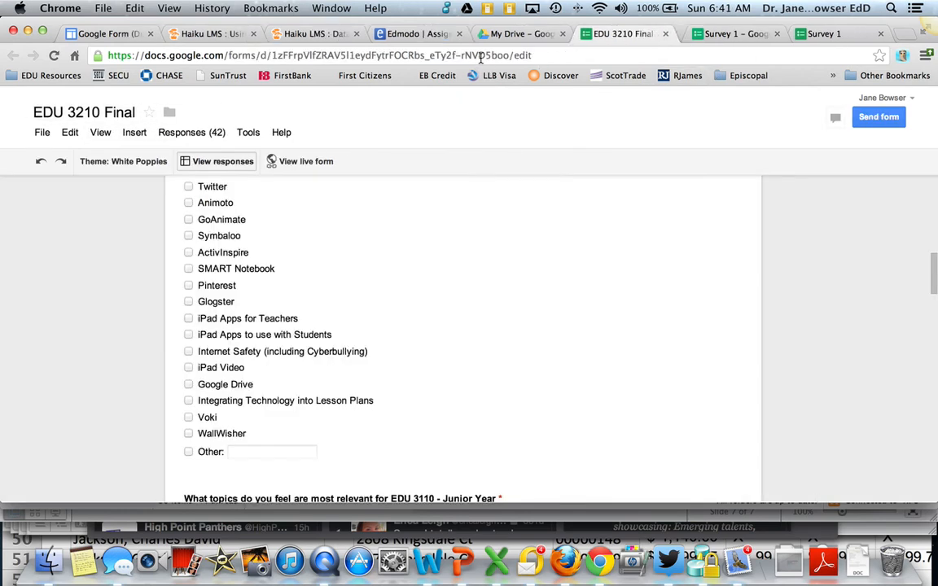
- Open the EDU 3210 Final (Responses) spreadsheet directly from My Drive, view it and close it
click(513, 34)
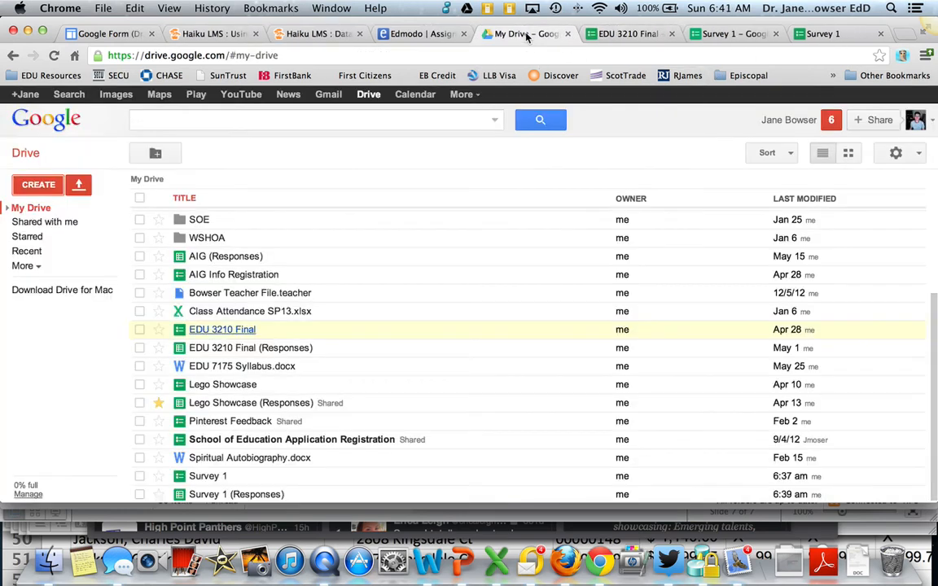
click(245, 347)
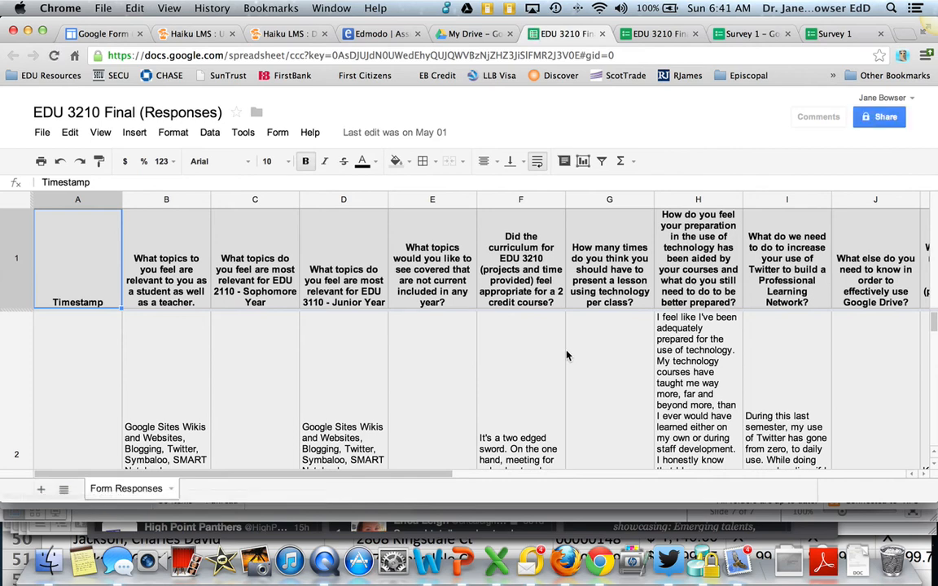
click(603, 34)
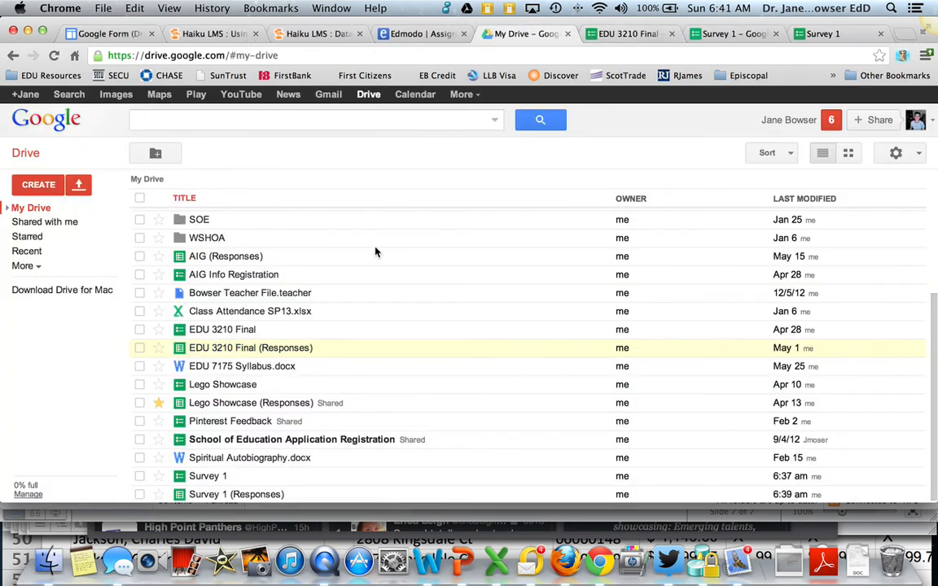
- Reopen the EDU 3210 Final form from My Drive and examine its summary of responses
click(234, 331)
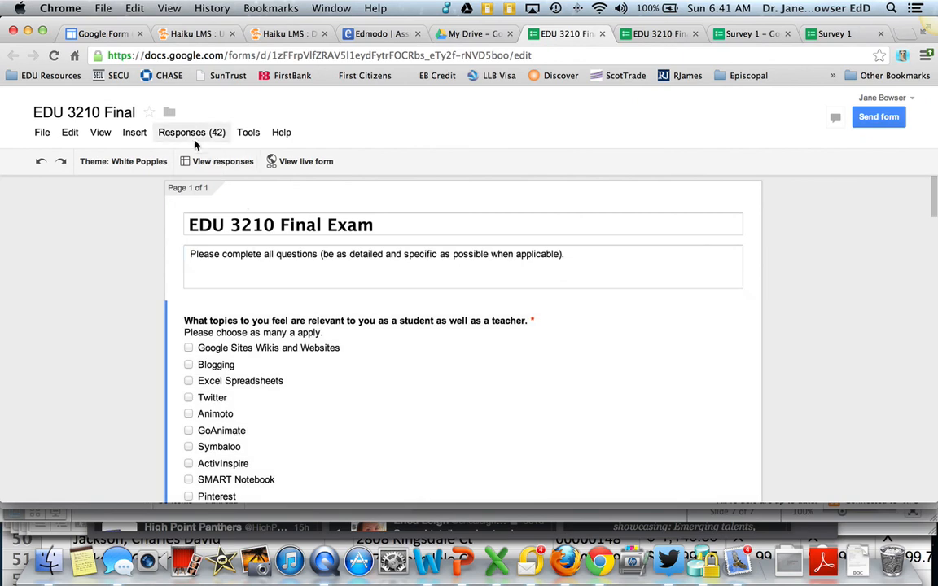
click(194, 135)
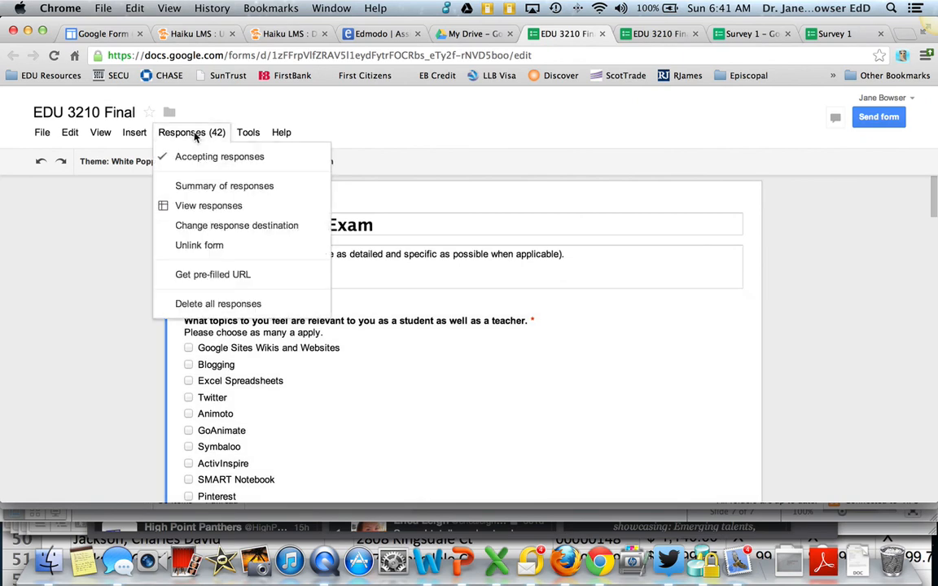
click(236, 187)
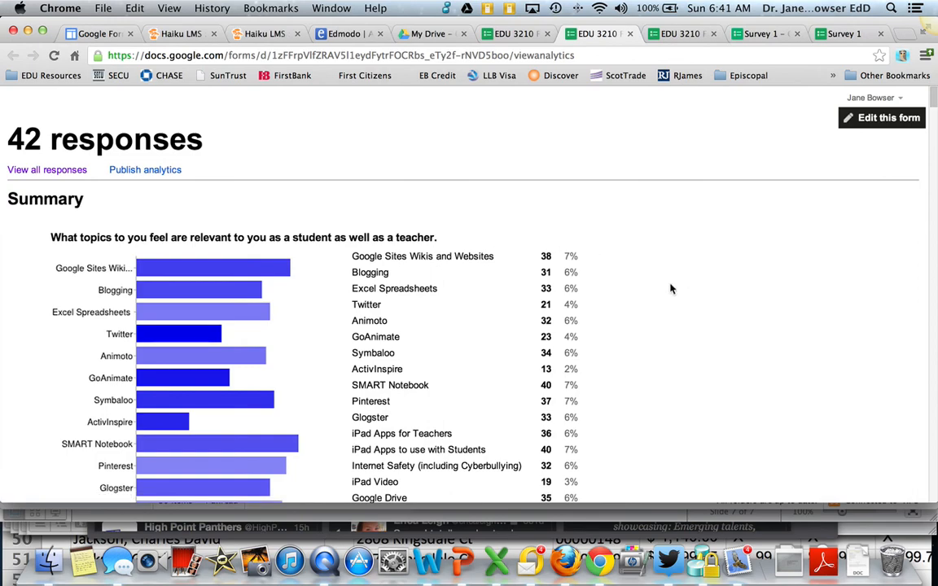
scroll(671, 288, down, 2)
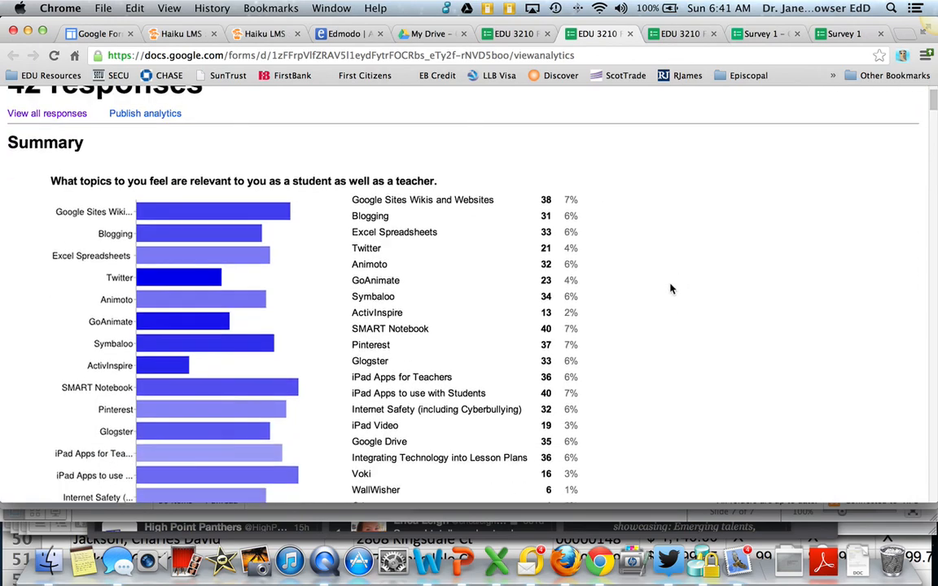
- Read through the response summary's topic charts and the written answers on curriculum, lesson presentations, technology preparation, Twitter and Google Drive
scroll(671, 289, down, 15)
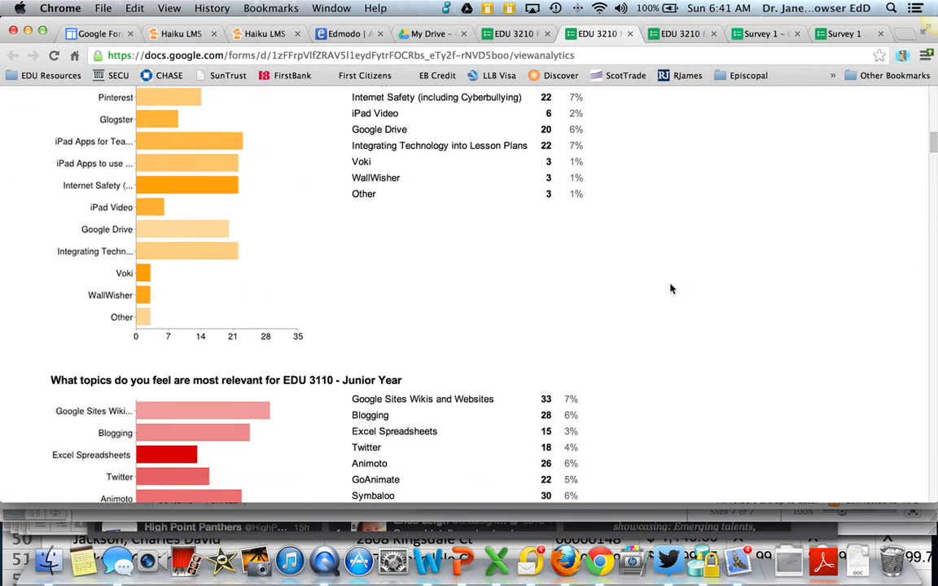
scroll(671, 289, down, 20)
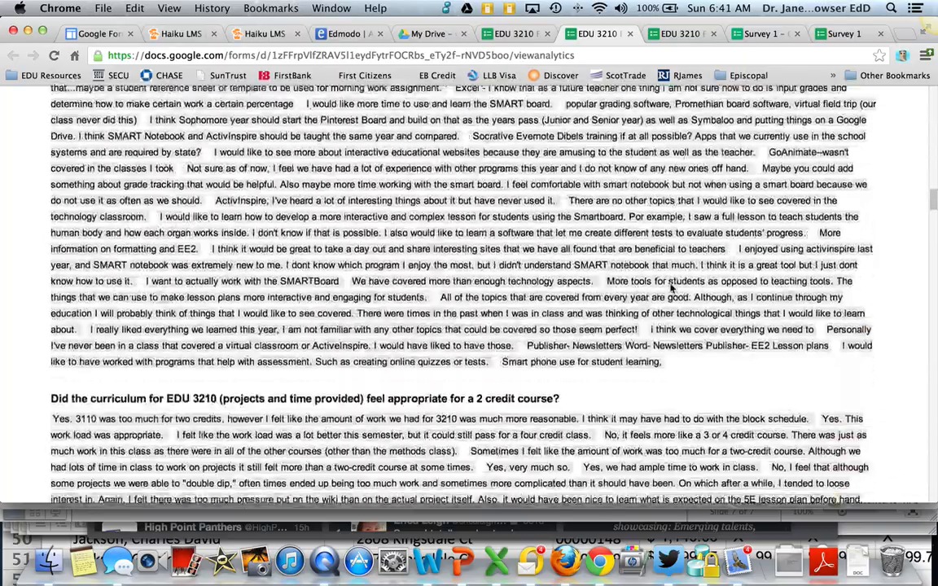
scroll(671, 288, down, 20)
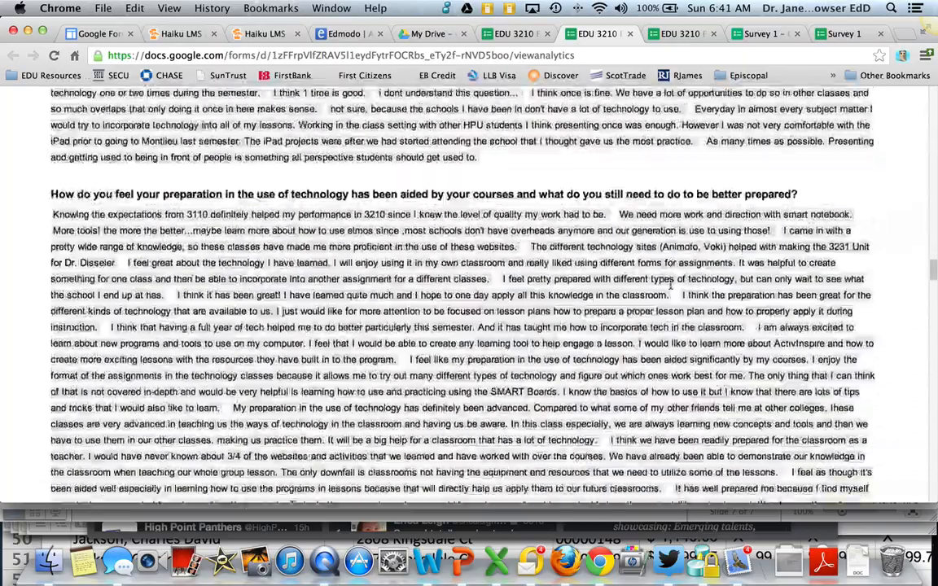
scroll(670, 284, down, 20)
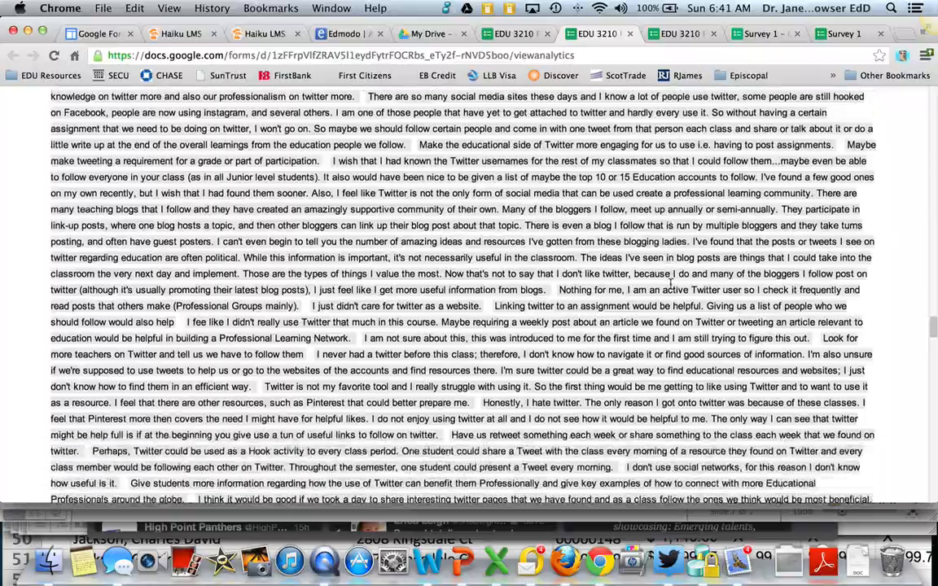
scroll(670, 283, down, 15)
scroll(432, 387, down, 2)
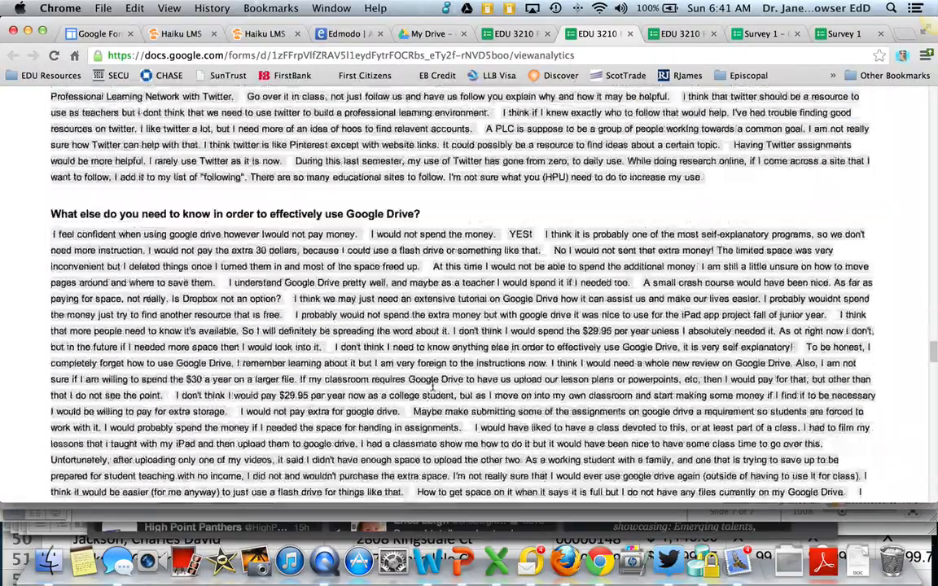
scroll(432, 386, down, 10)
scroll(432, 387, up, 20)
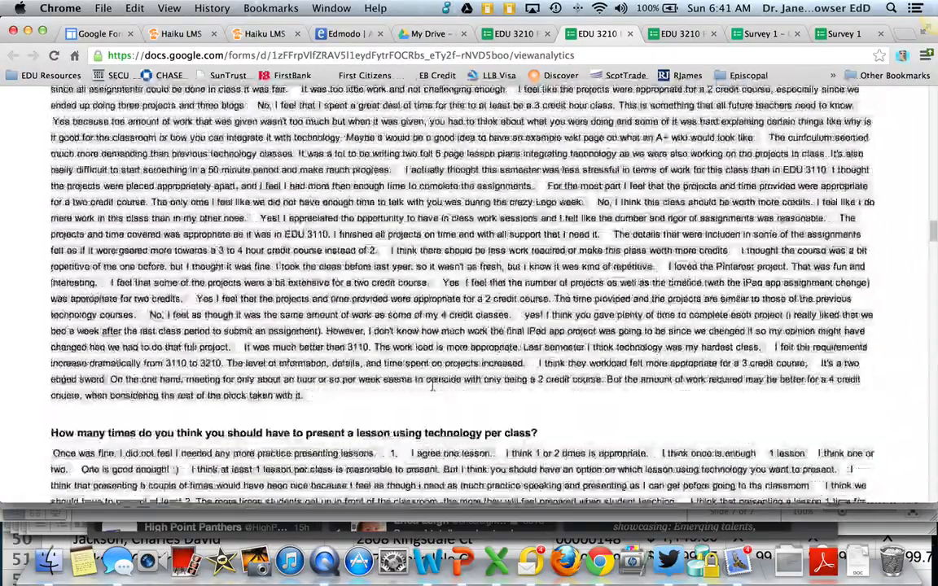
scroll(433, 386, down, 15)
scroll(352, 260, up, 10)
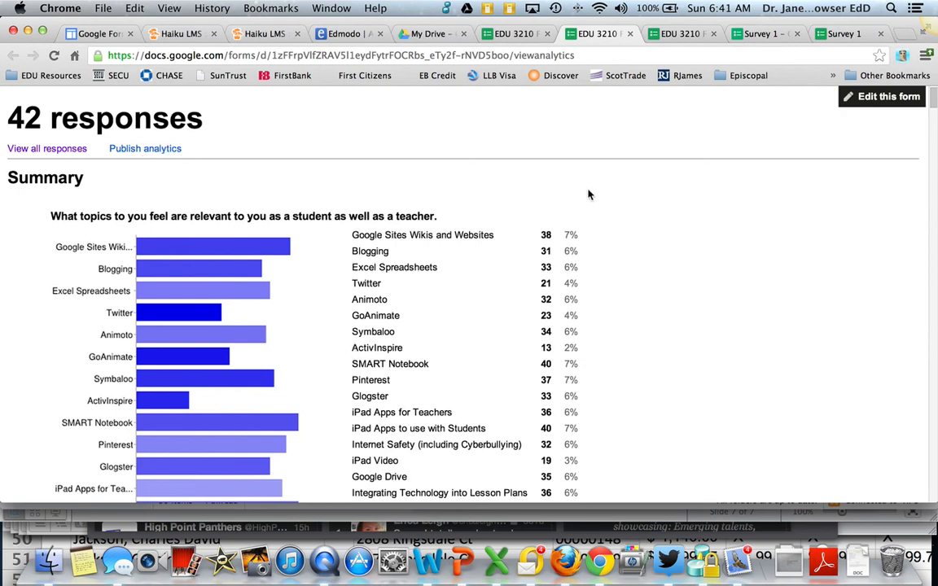
- Close the response summary and view the first question's topic checkboxes in the EDU 3210 Final form editor
click(630, 35)
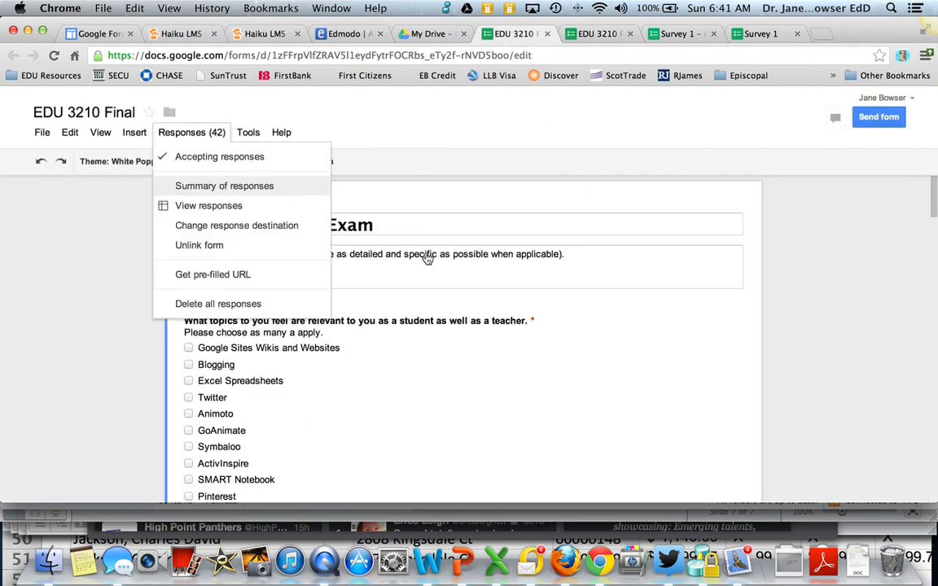
click(411, 269)
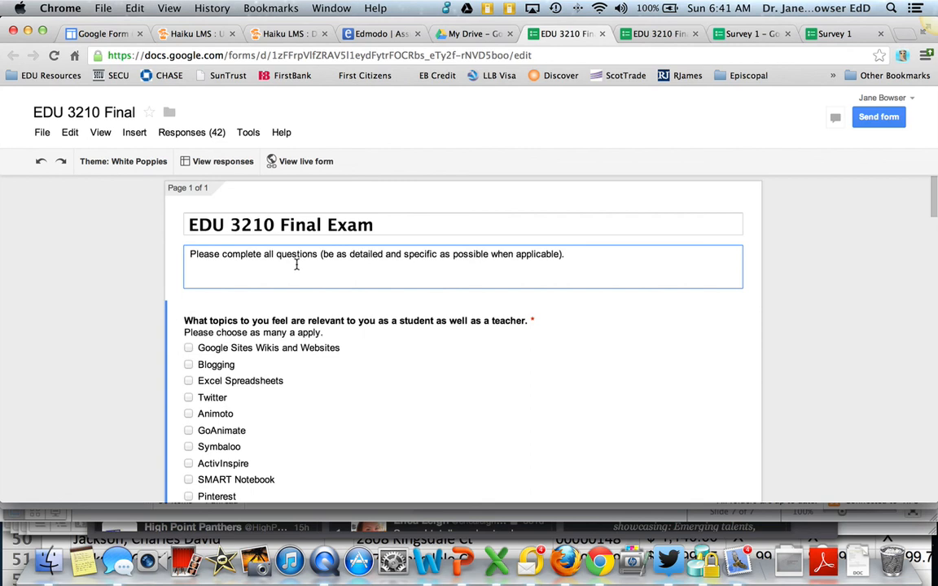
scroll(310, 240, down, 3)
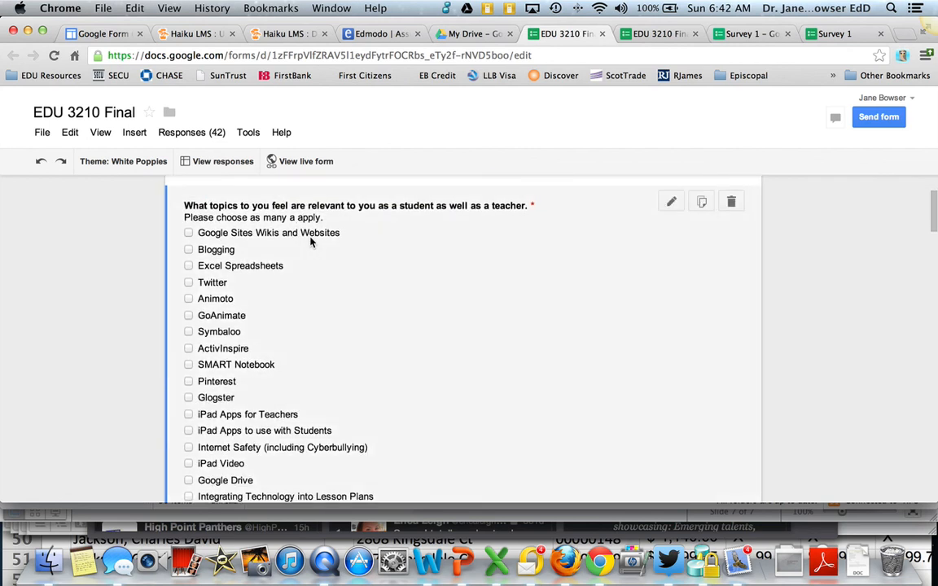